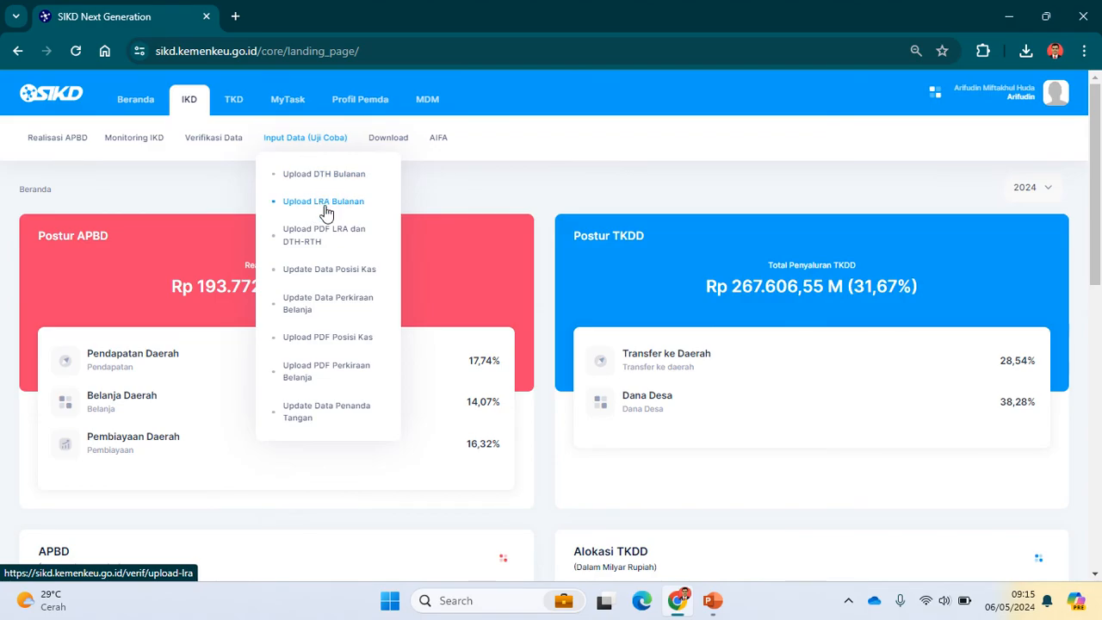
- View the monthly LRA upload page, and open the LRA download page for Data Interkoneksi
{"action": "left_click", "coordinate": [325, 203]}
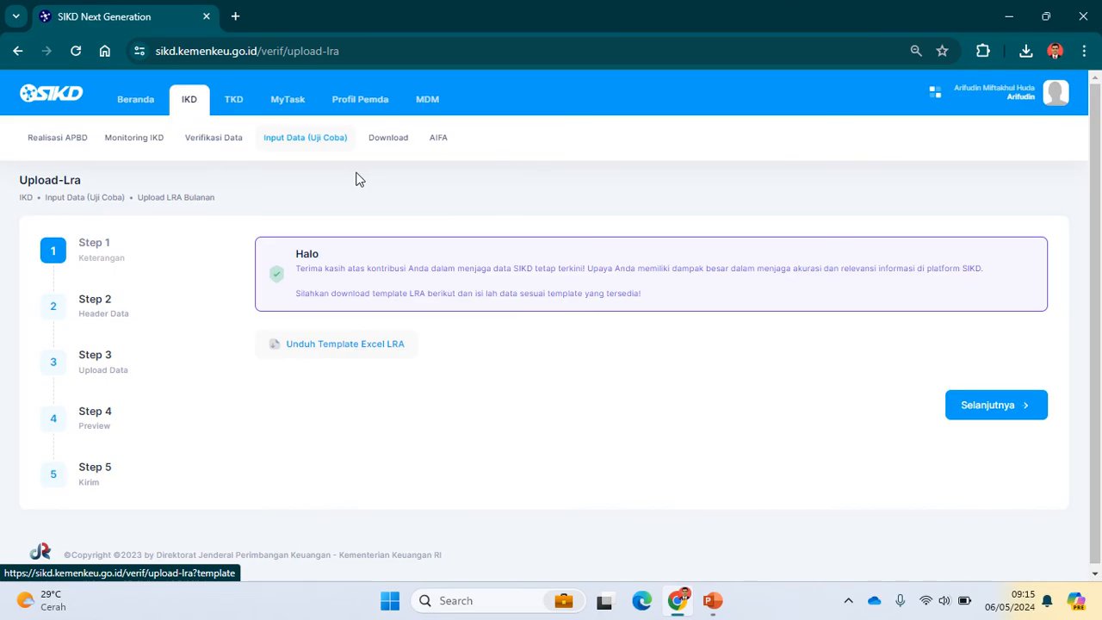
{"action": "mouse_move", "coordinate": [388, 147]}
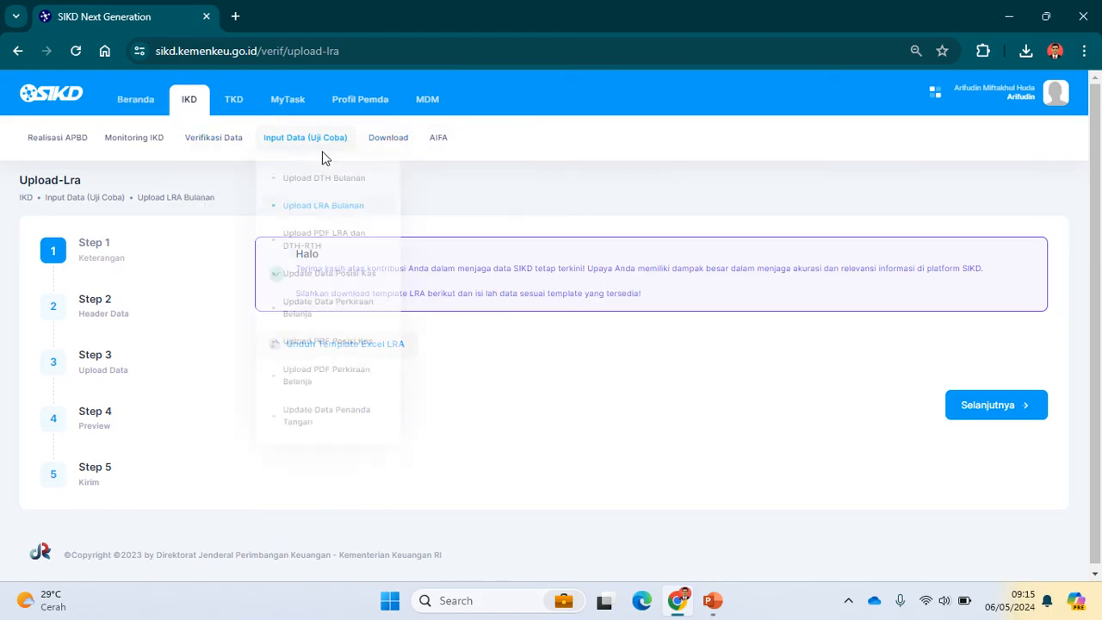
{"action": "mouse_move", "coordinate": [399, 178]}
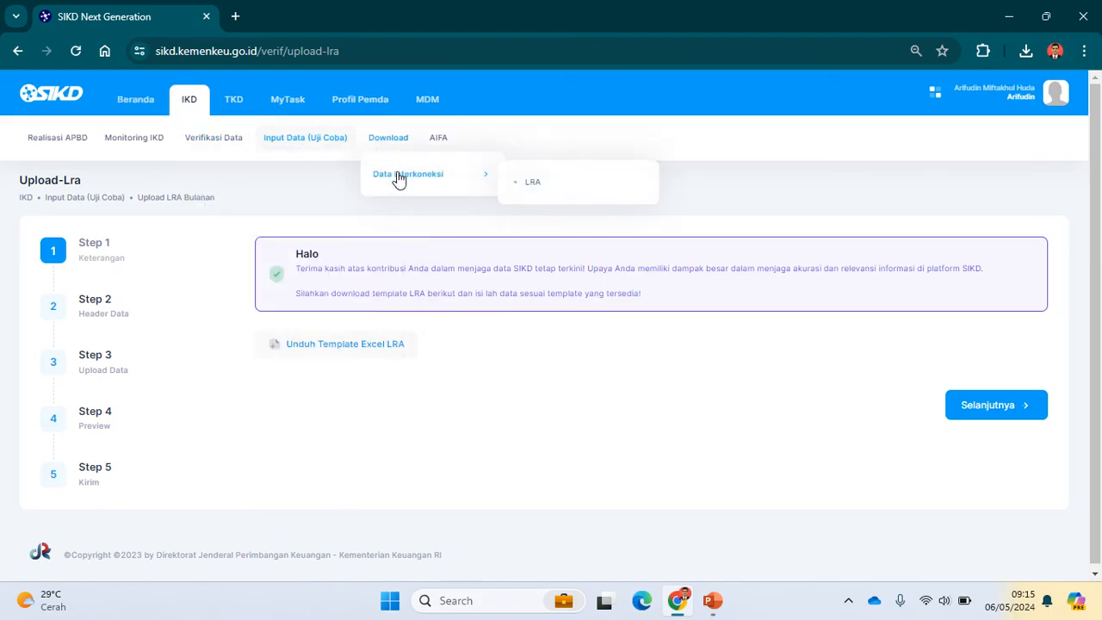
{"action": "left_click", "coordinate": [534, 183]}
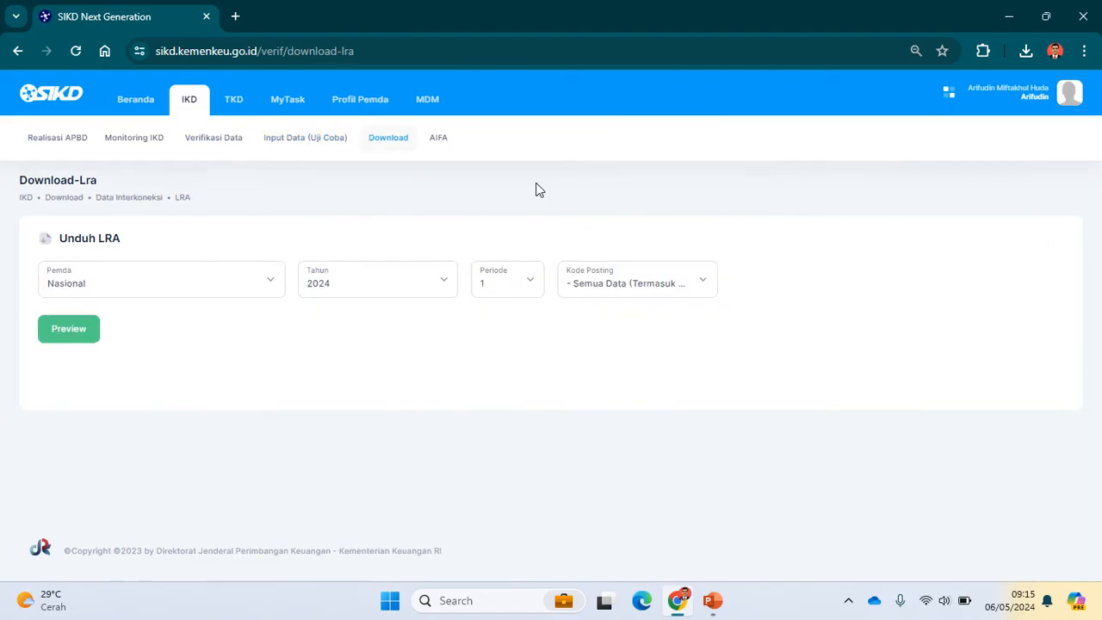
- Preview the LRA data of Kab. Buleleng for period 4, covering all data including unapproved and unposted entries
{"action": "left_click", "coordinate": [169, 291]}
{"action": "type", "text": "bule"}
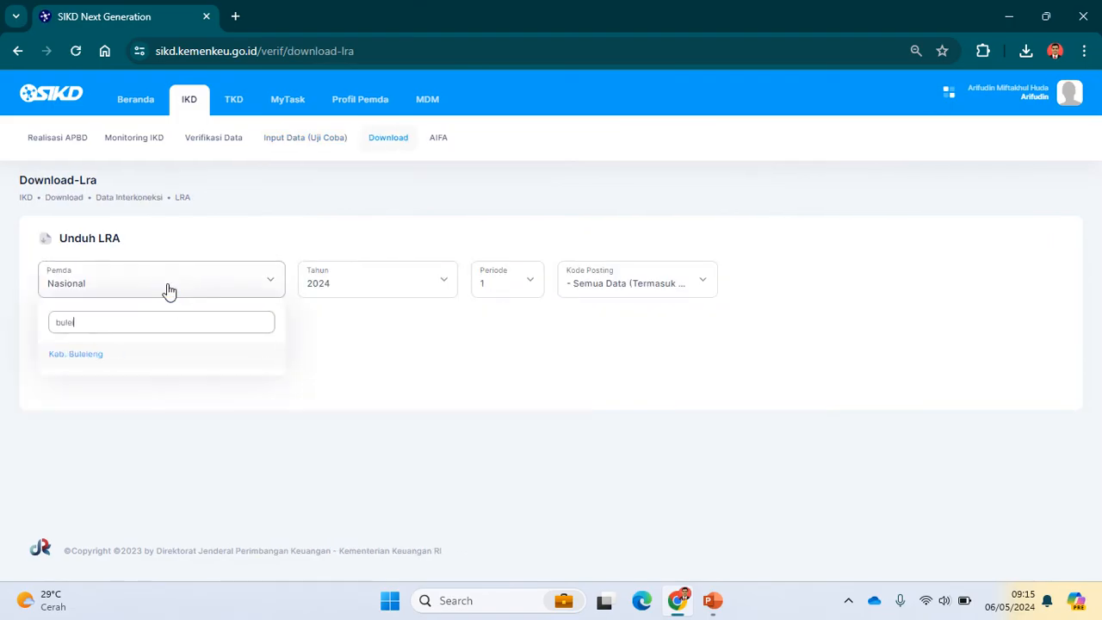
{"action": "key", "text": "Return"}
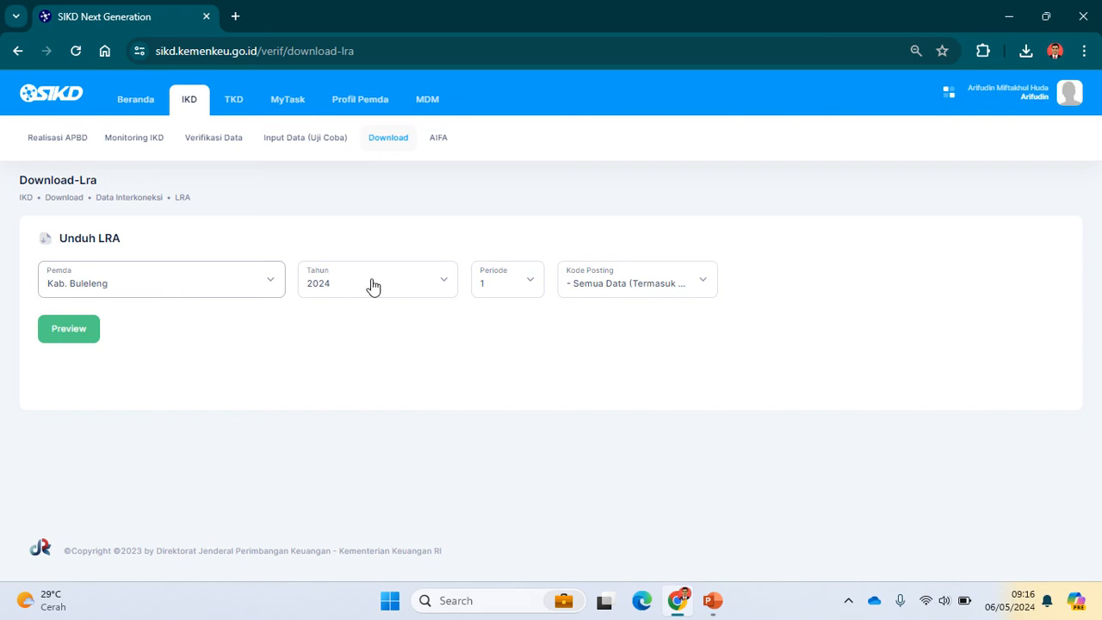
{"action": "left_click", "coordinate": [521, 291]}
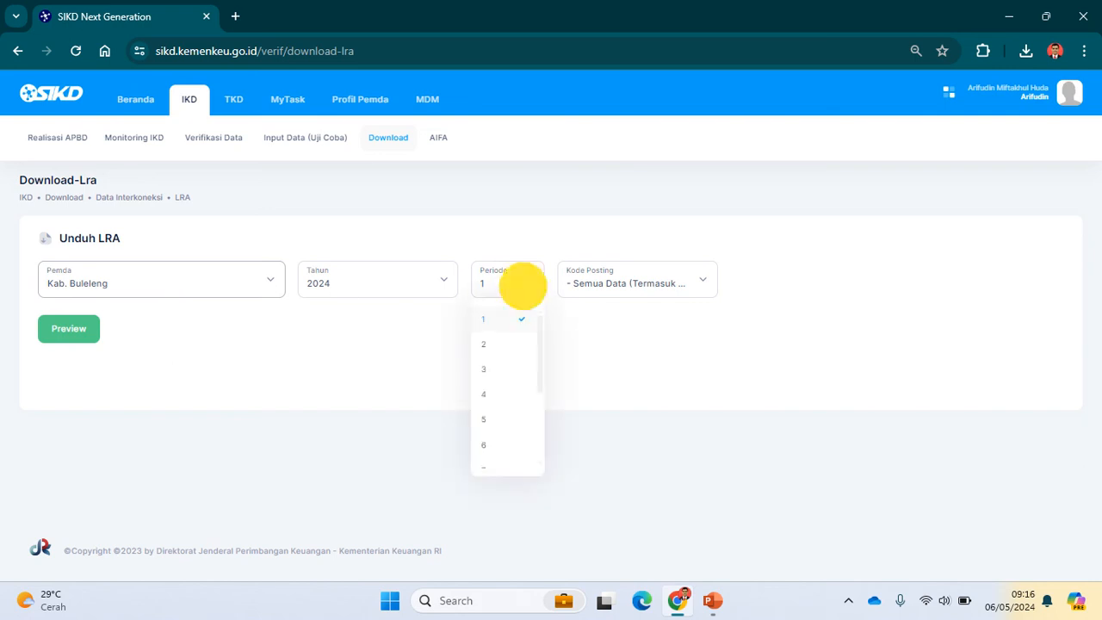
{"action": "left_click", "coordinate": [494, 396]}
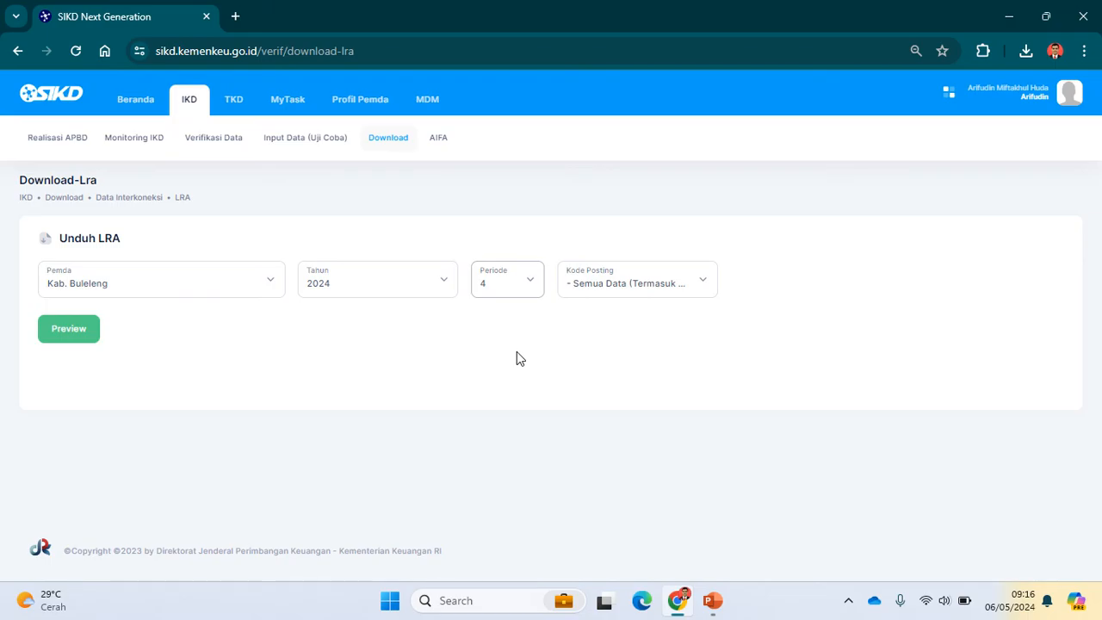
{"action": "left_click", "coordinate": [638, 285]}
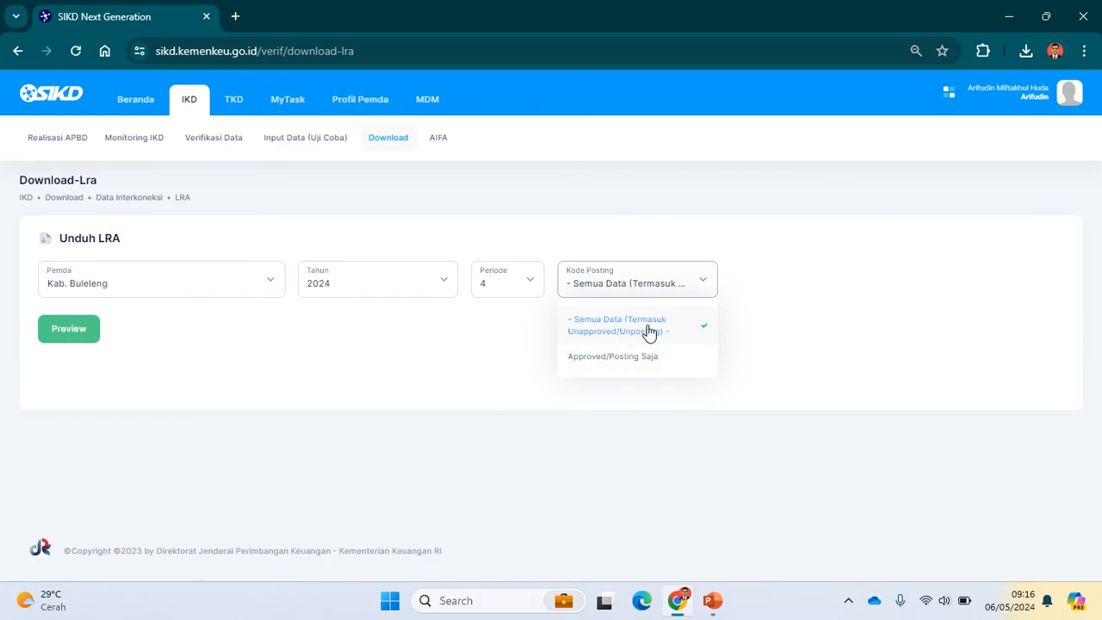
{"action": "left_click", "coordinate": [484, 331]}
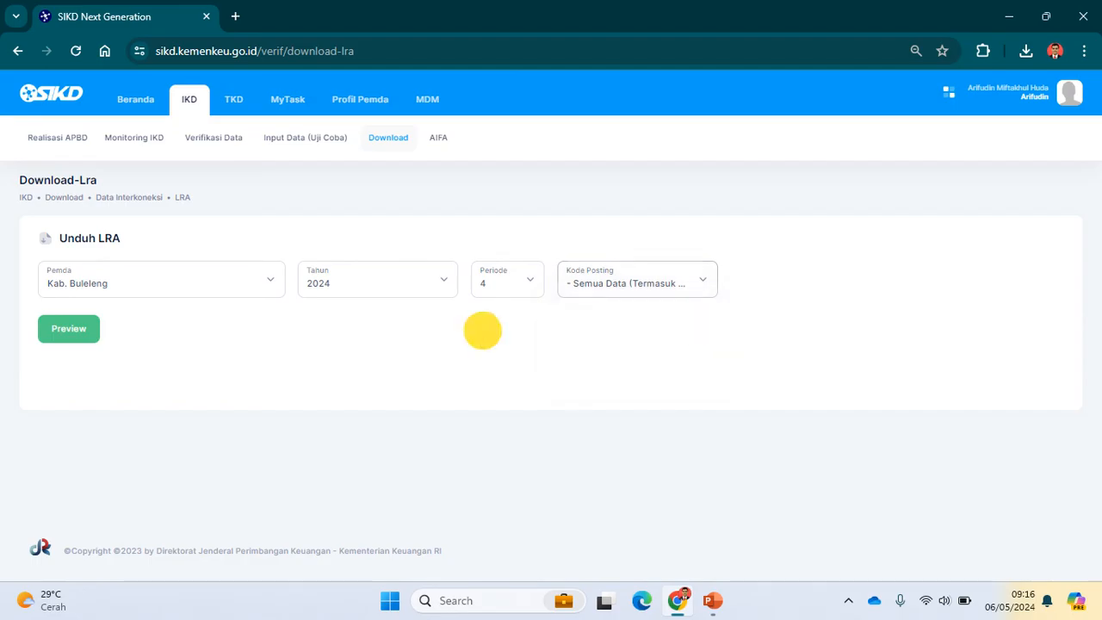
{"action": "left_click", "coordinate": [74, 337]}
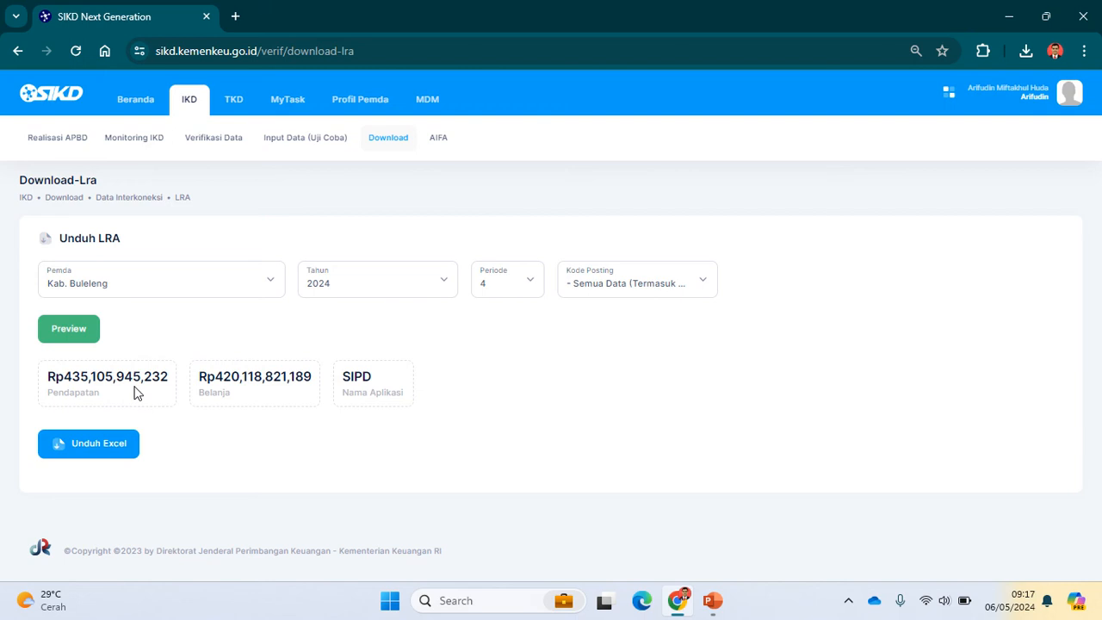
- Download the previewed LRA data as an Excel file and open it in Excel
{"action": "left_click", "coordinate": [99, 446]}
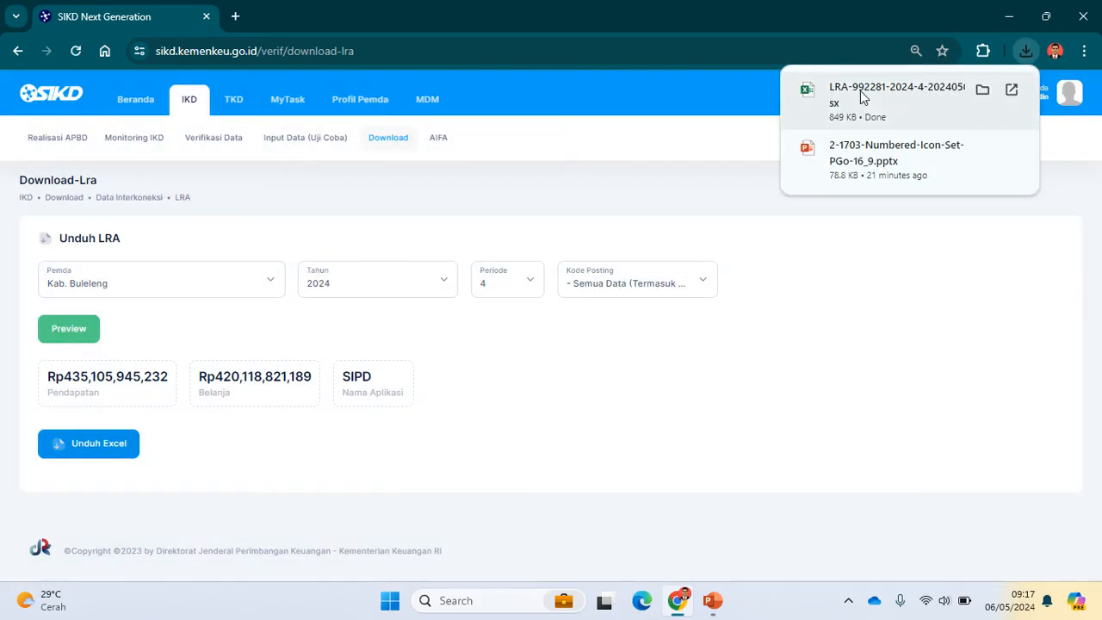
{"action": "left_click", "coordinate": [863, 96]}
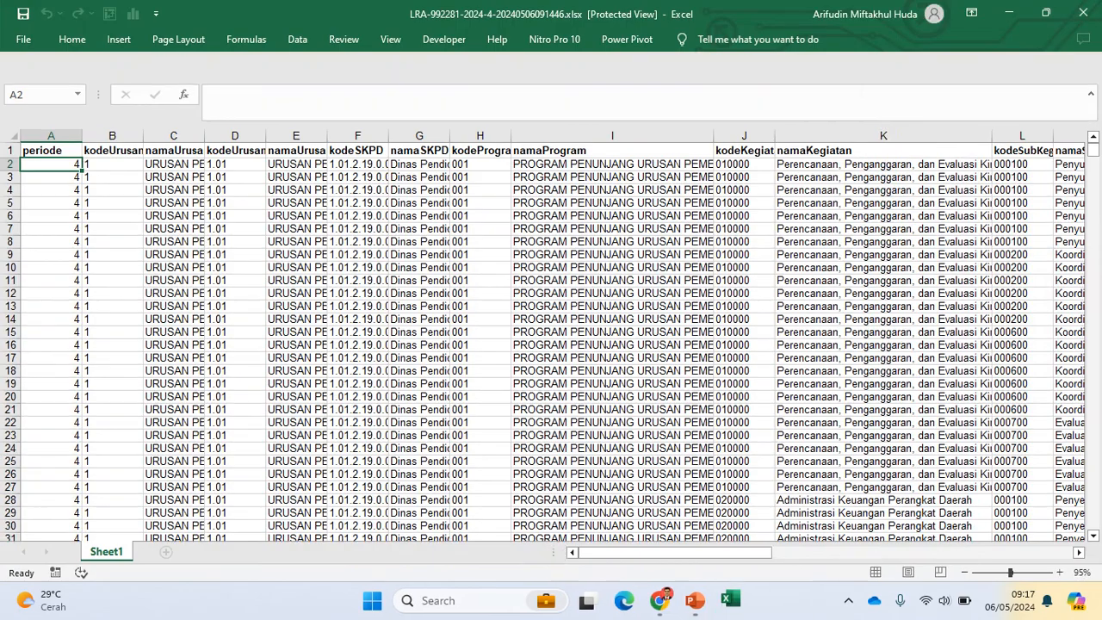
- Examine the header row of the downloaded LRA sheet, from the periode column through nilaiRealisasi
{"action": "key", "text": "Up"}
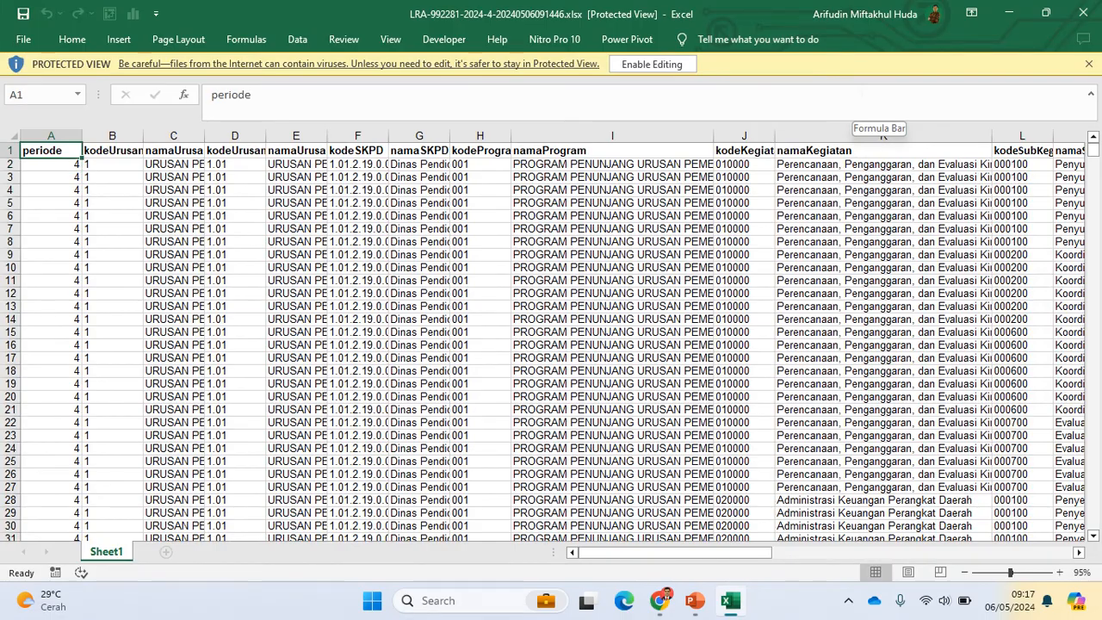
{"action": "key", "text": "ctrl+shift+Right"}
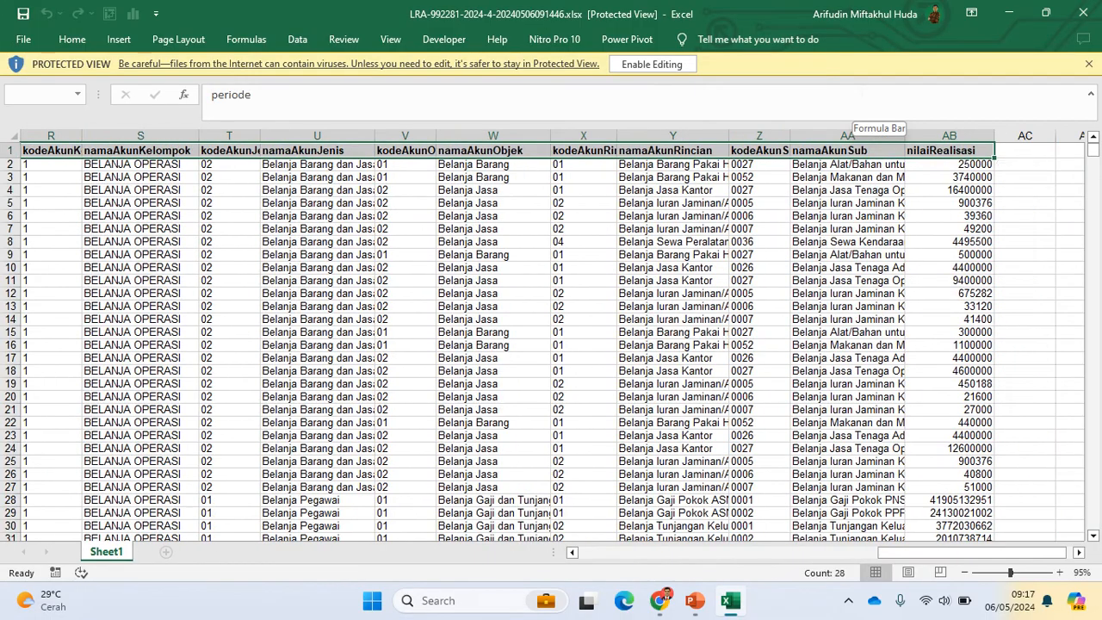
{"action": "key", "text": "Right"}
{"action": "key", "text": "Right"}
{"action": "key", "text": "Right"}
{"action": "key", "text": "Right"}
{"action": "key", "text": "Right"}
{"action": "key", "text": "Right"}
{"action": "key", "text": "Right"}
{"action": "key", "text": "Right"}
{"action": "key", "text": "Right"}
{"action": "key", "text": "Right"}
{"action": "key", "text": "Right"}
{"action": "key", "text": "Right"}
{"action": "key", "text": "Right"}
{"action": "key", "text": "Right"}
{"action": "key", "text": "Right"}
{"action": "key", "text": "Right"}
{"action": "key", "text": "Right"}
{"action": "key", "text": "Right"}
{"action": "key", "text": "Right"}
{"action": "key", "text": "Right"}
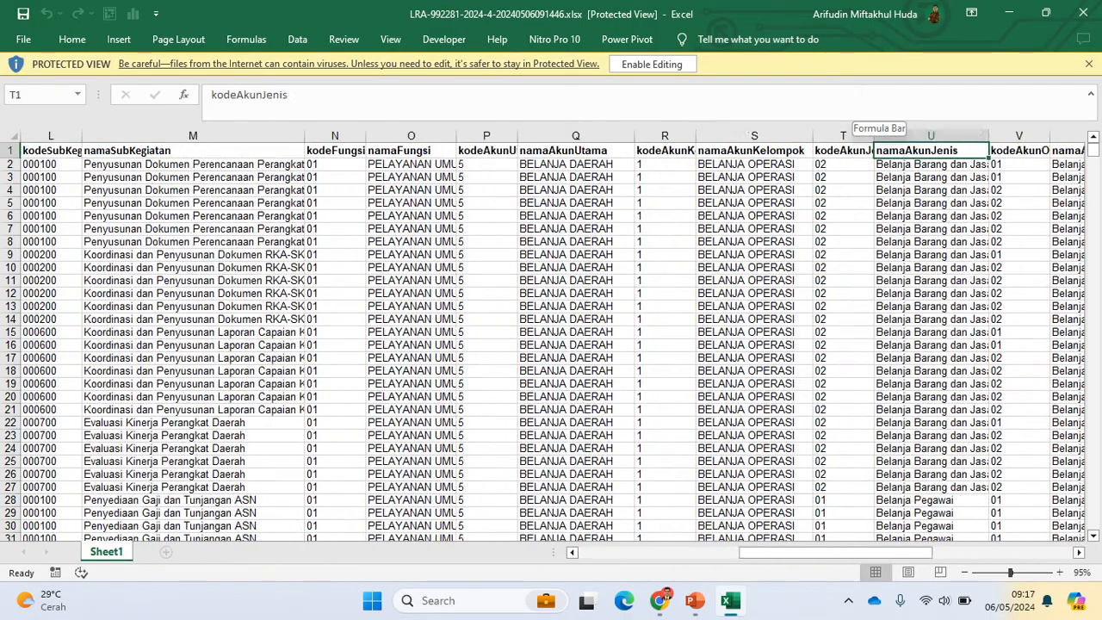
{"action": "key", "text": "Right"}
{"action": "key", "text": "Left"}
{"action": "key", "text": "Left"}
{"action": "key", "text": "Left"}
{"action": "key", "text": "Left"}
{"action": "key", "text": "Left"}
{"action": "key", "text": "Left"}
{"action": "key", "text": "Left"}
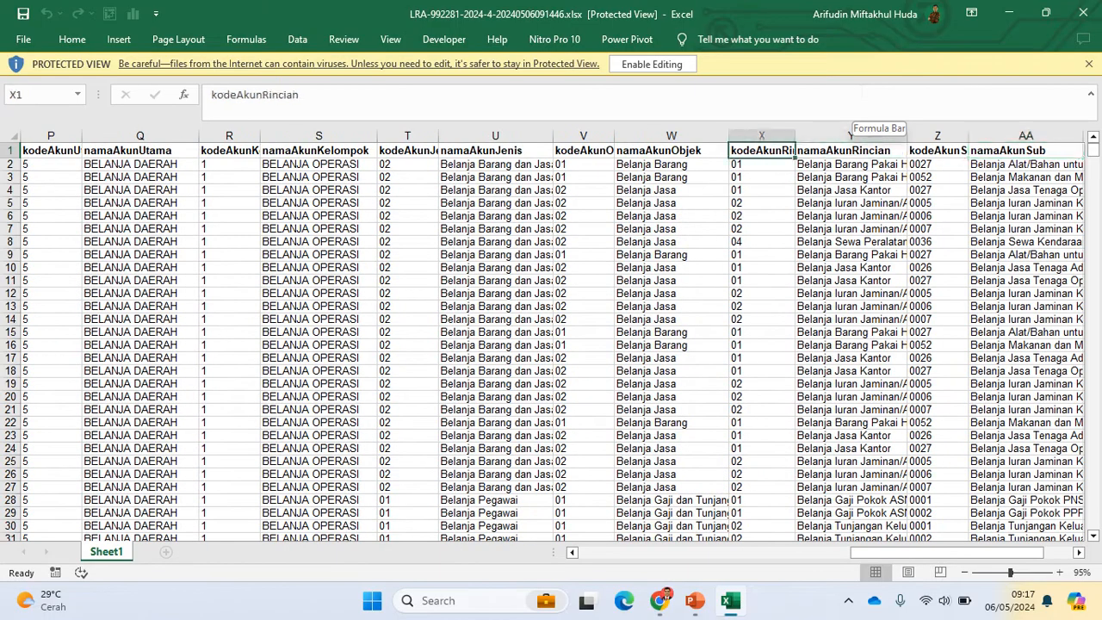
{"action": "key", "text": "Left"}
{"action": "key", "text": "Left"}
{"action": "key", "text": "Left"}
{"action": "key", "text": "Left"}
{"action": "key", "text": "Left"}
{"action": "key", "text": "Left"}
{"action": "key", "text": "Left"}
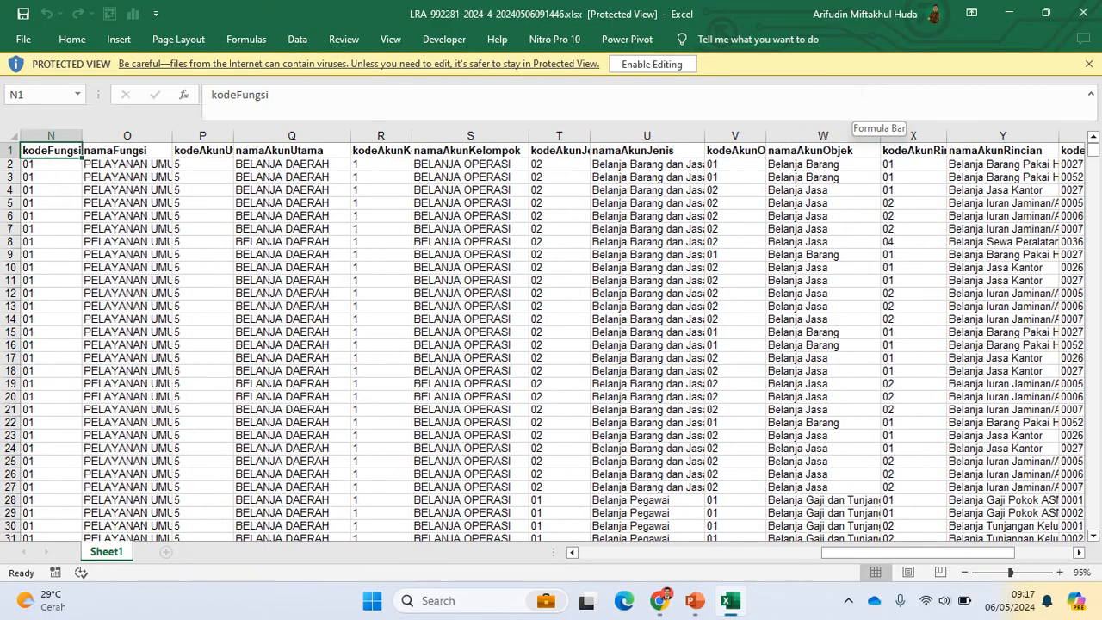
{"action": "key", "text": "Right"}
{"action": "key", "text": "Right"}
{"action": "key", "text": "Right"}
{"action": "key", "text": "Right"}
{"action": "key", "text": "Right"}
{"action": "key", "text": "Right"}
{"action": "key", "text": "Right"}
{"action": "key", "text": "Right"}
{"action": "key", "text": "Right"}
{"action": "key", "text": "Right"}
{"action": "key", "text": "Right"}
{"action": "key", "text": "Right"}
{"action": "key", "text": "Right"}
{"action": "key", "text": "Right"}
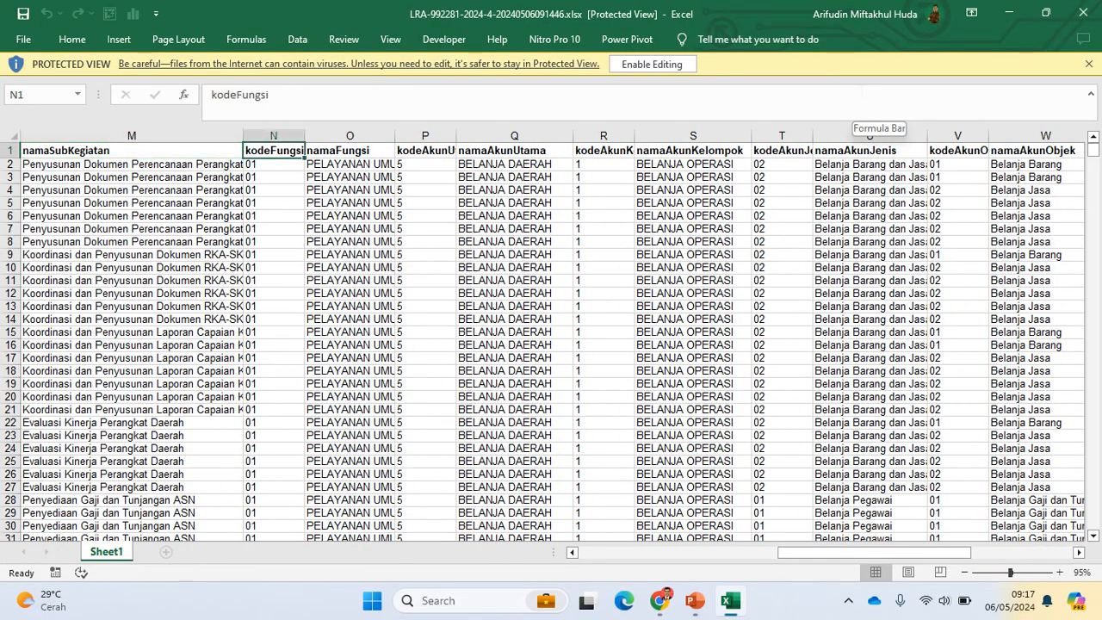
{"action": "key", "text": "Right"}
{"action": "key", "text": "Right"}
{"action": "key", "text": "Right"}
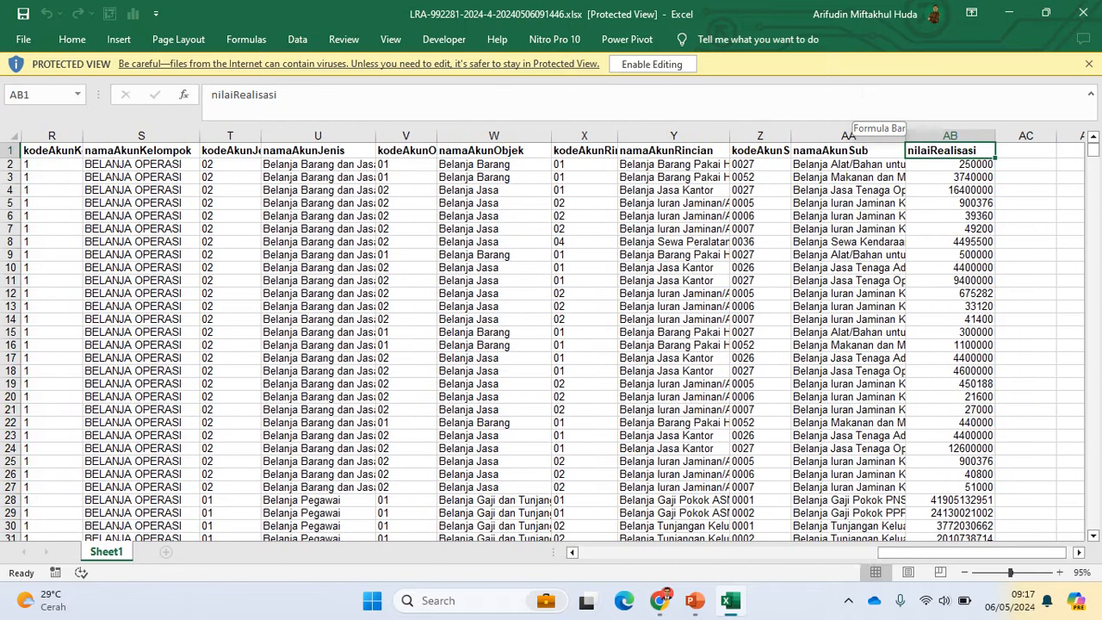
{"action": "key", "text": "Down"}
{"action": "key", "text": "Home"}
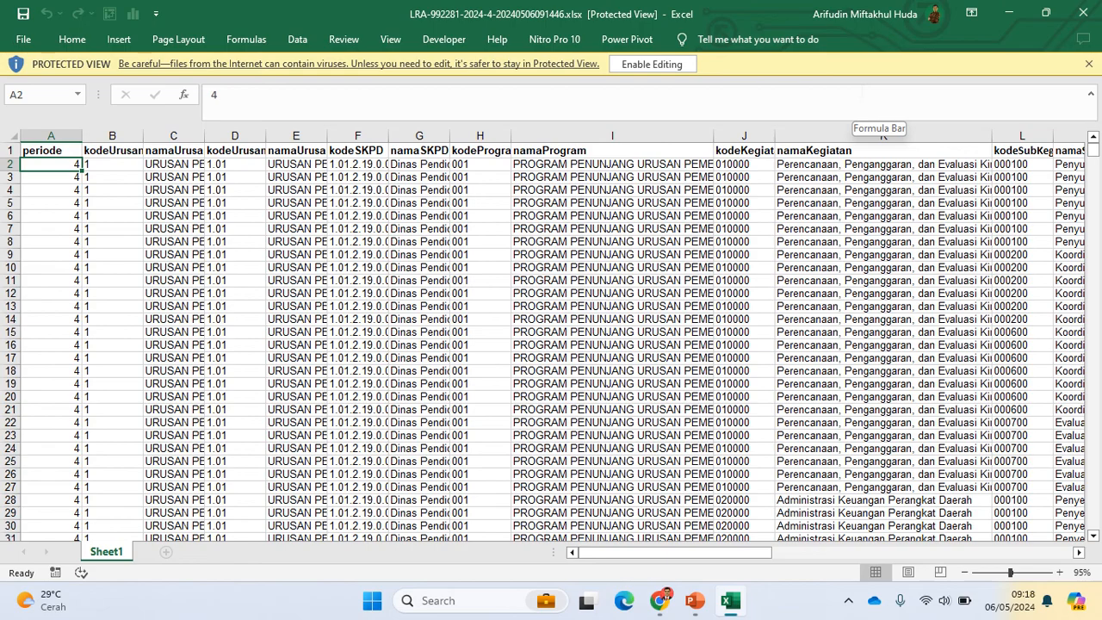
{"action": "key", "text": "ctrl+a"}
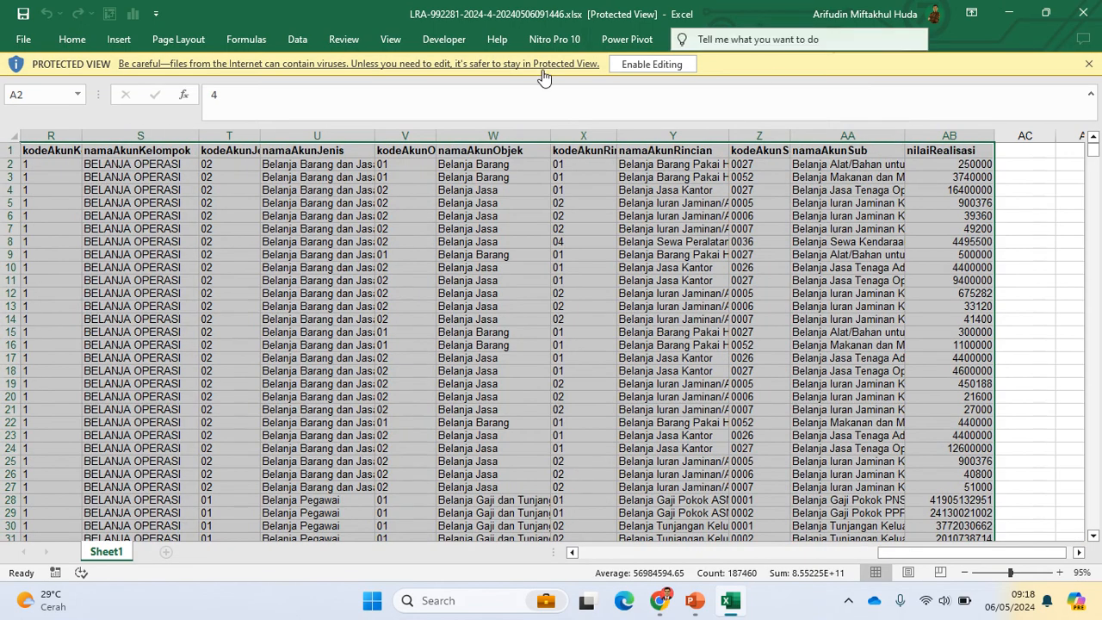
{"action": "left_click", "coordinate": [315, 255]}
{"action": "key", "text": "Home"}
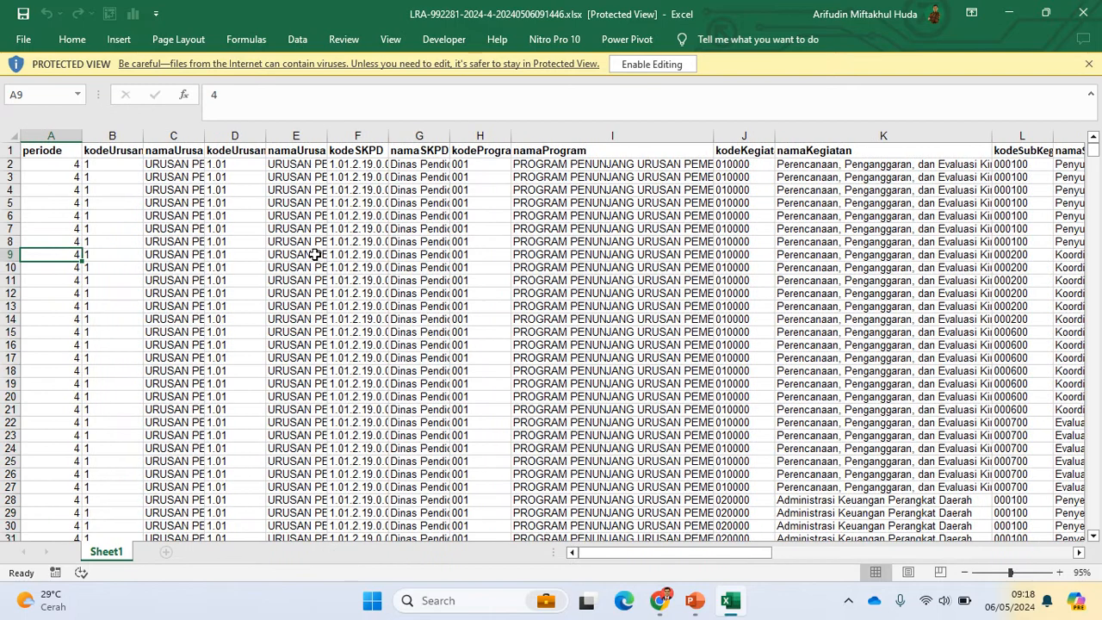
{"action": "key", "text": "ctrl+a"}
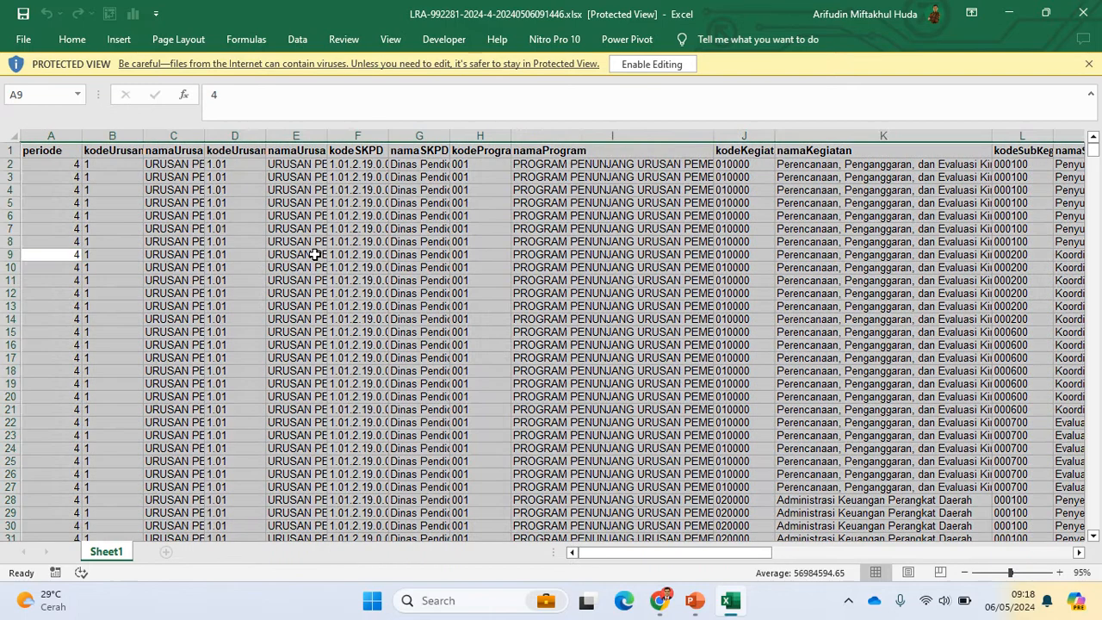
{"action": "scroll", "coordinate": [316, 255], "scroll_direction": "right", "scroll_amount": 10}
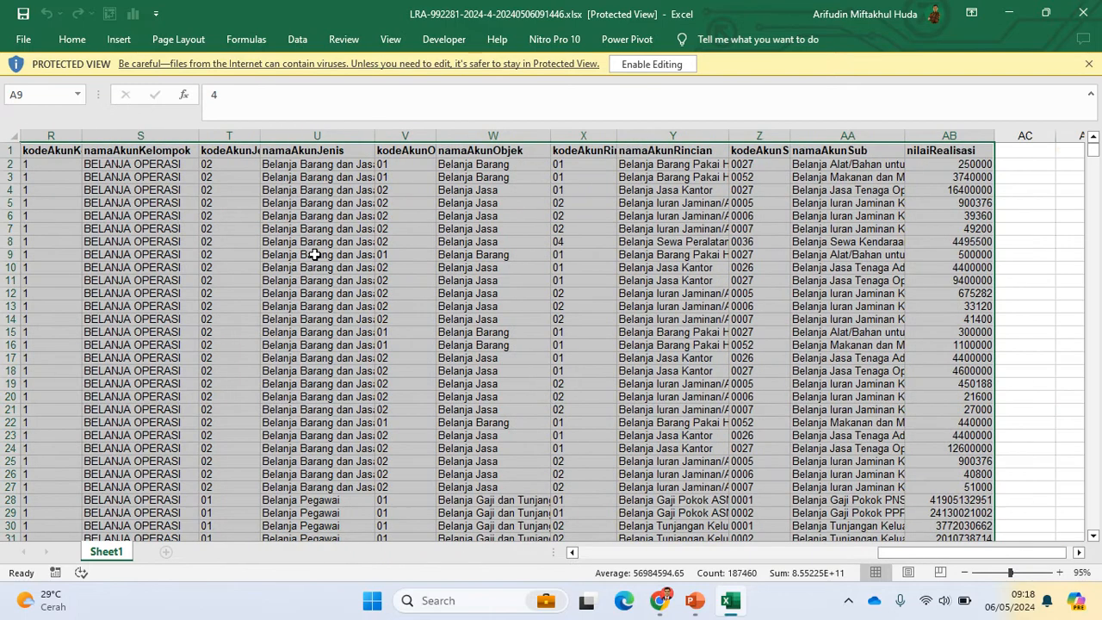
{"action": "left_click", "coordinate": [118, 40]}
{"action": "left_click", "coordinate": [516, 191]}
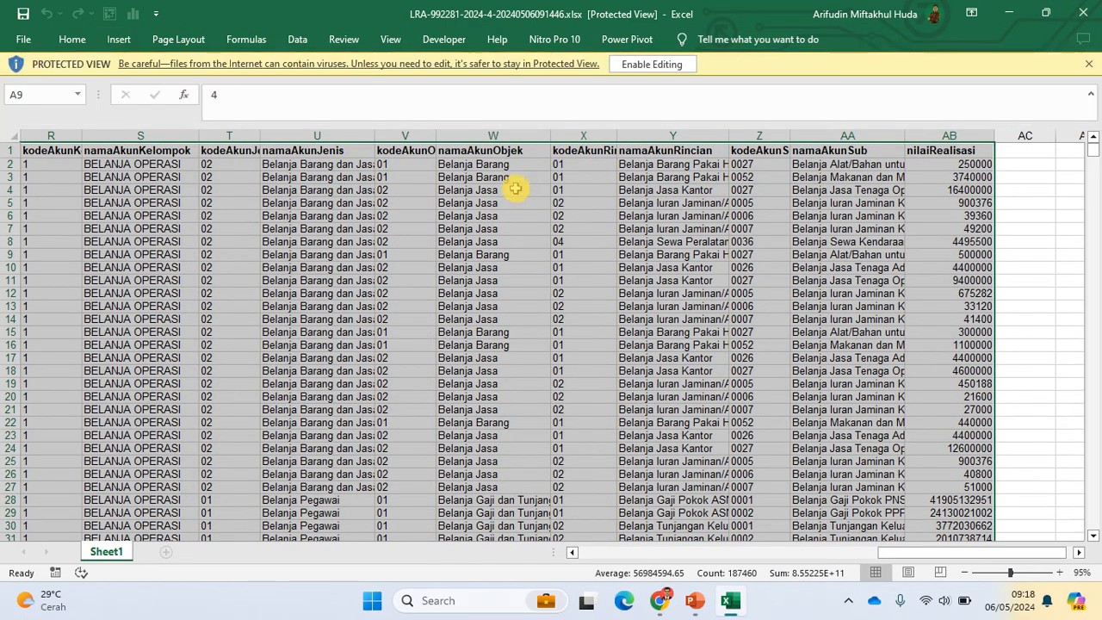
- Enable editing of the workbook and create a PivotTable from all the LRA data on a new worksheet
{"action": "left_click", "coordinate": [644, 63]}
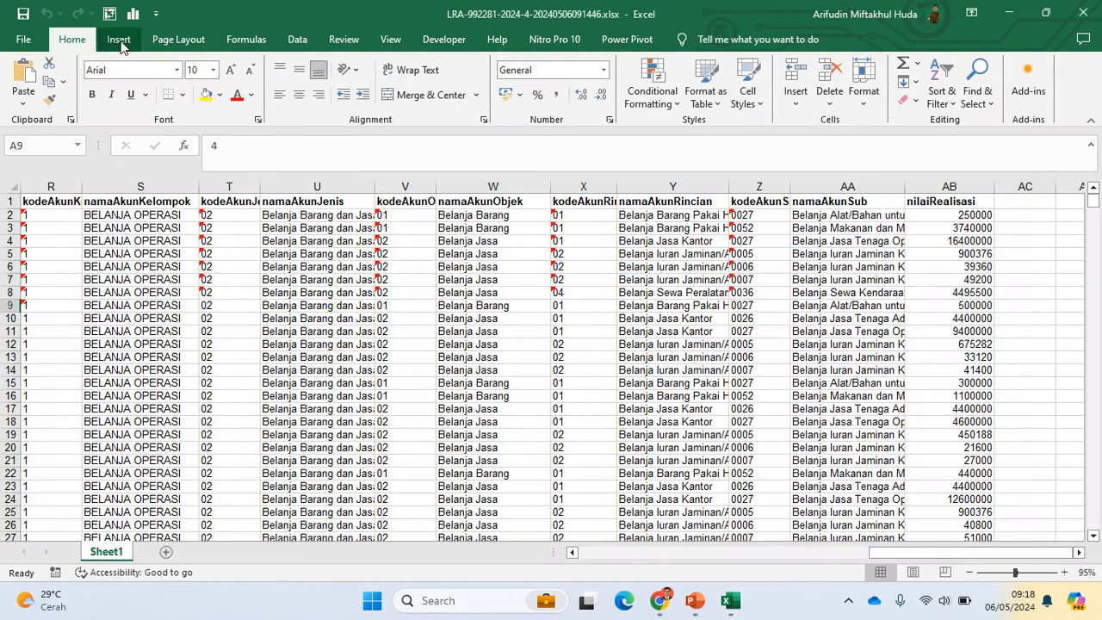
{"action": "left_click", "coordinate": [134, 318]}
{"action": "key", "text": "ctrl+a"}
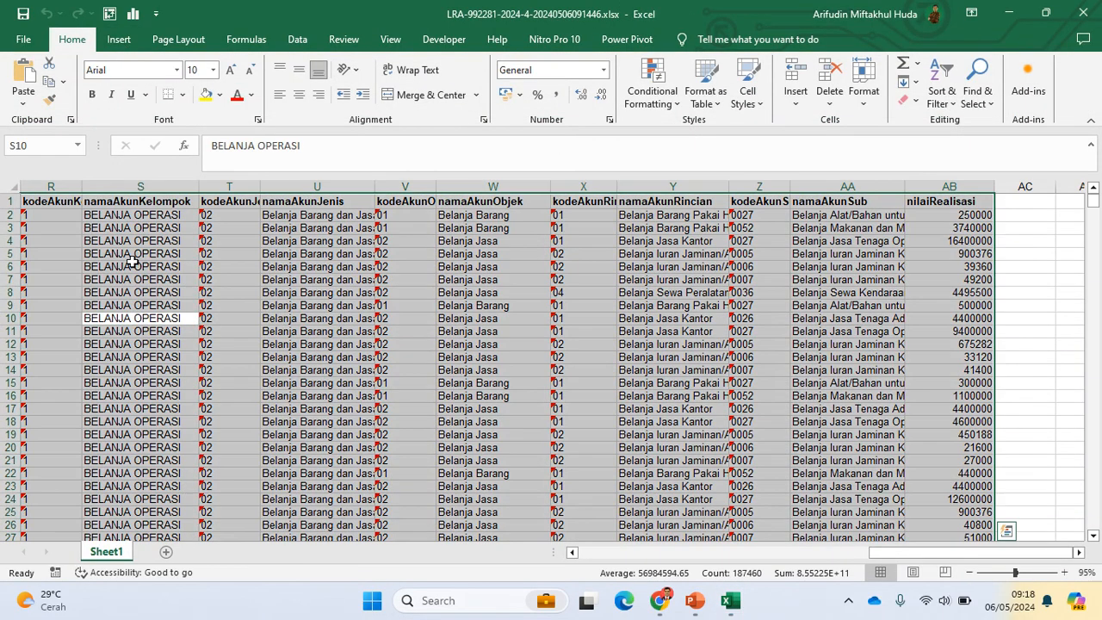
{"action": "left_click", "coordinate": [119, 38]}
{"action": "left_click", "coordinate": [31, 86]}
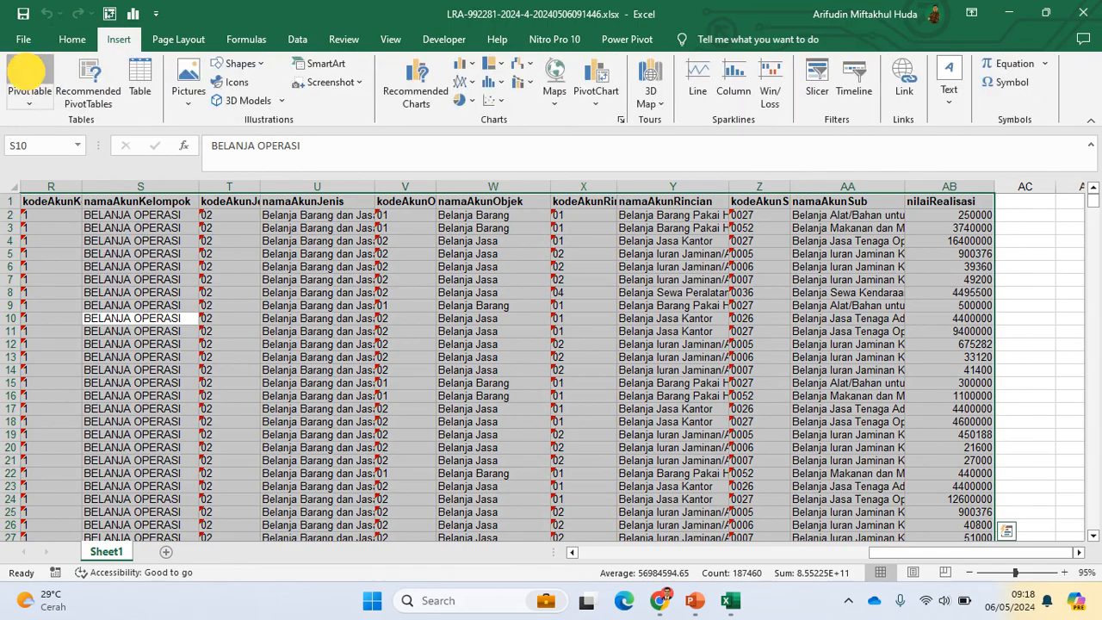
{"action": "left_click", "coordinate": [670, 375]}
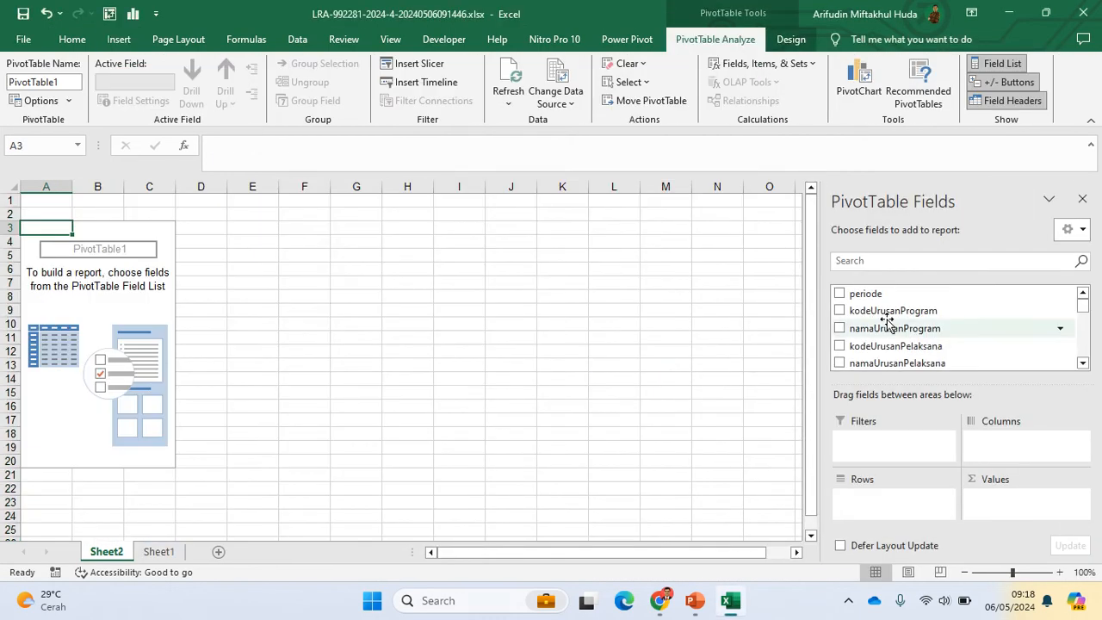
- Find the namaAkunUtama field by searching for "utama" and add it to the PivotTable rows
{"action": "left_click", "coordinate": [878, 260]}
{"action": "type", "text": "utama"}
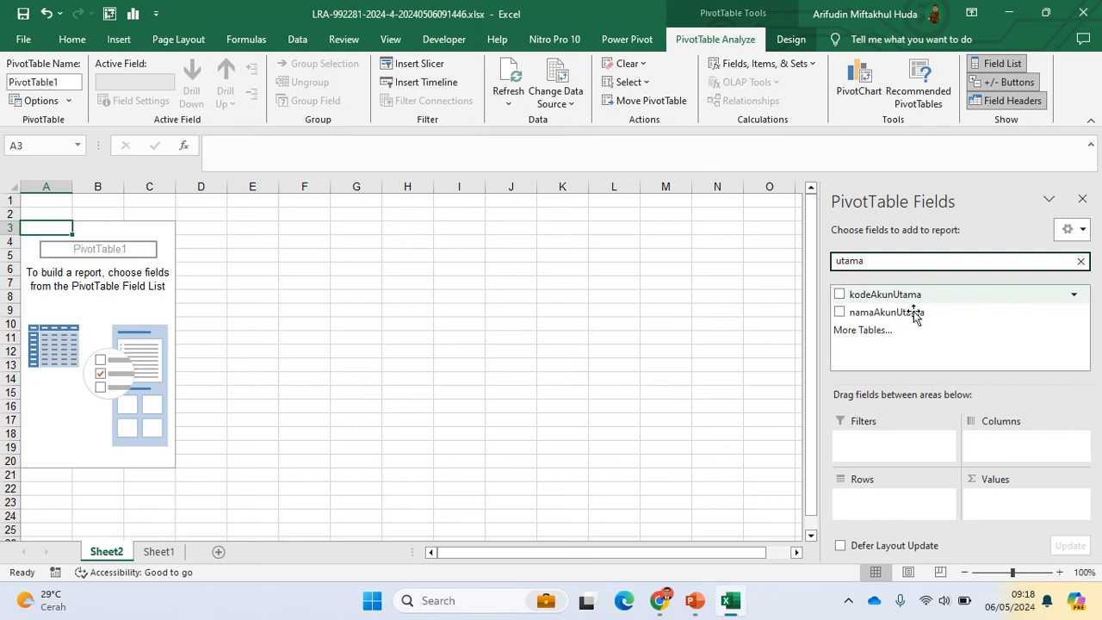
{"action": "left_click_drag", "start_coordinate": [905, 312], "coordinate": [886, 498]}
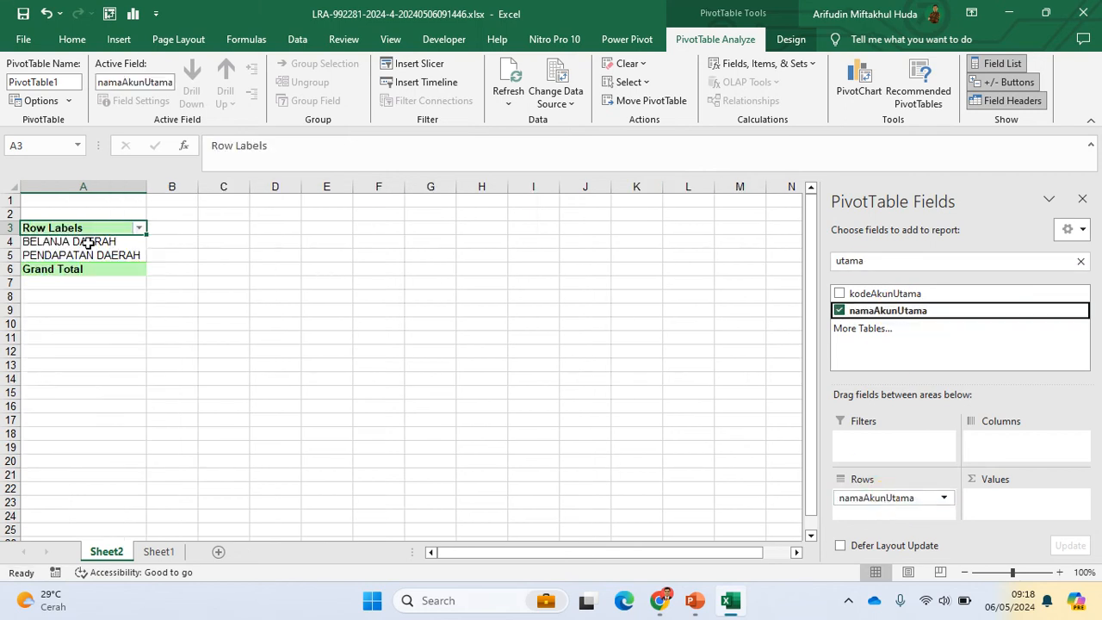
- Find the nilaiRealisasi field by searching for "nil" and add it to the PivotTable values
{"action": "left_click", "coordinate": [907, 262]}
{"action": "type", "text": "nil"}
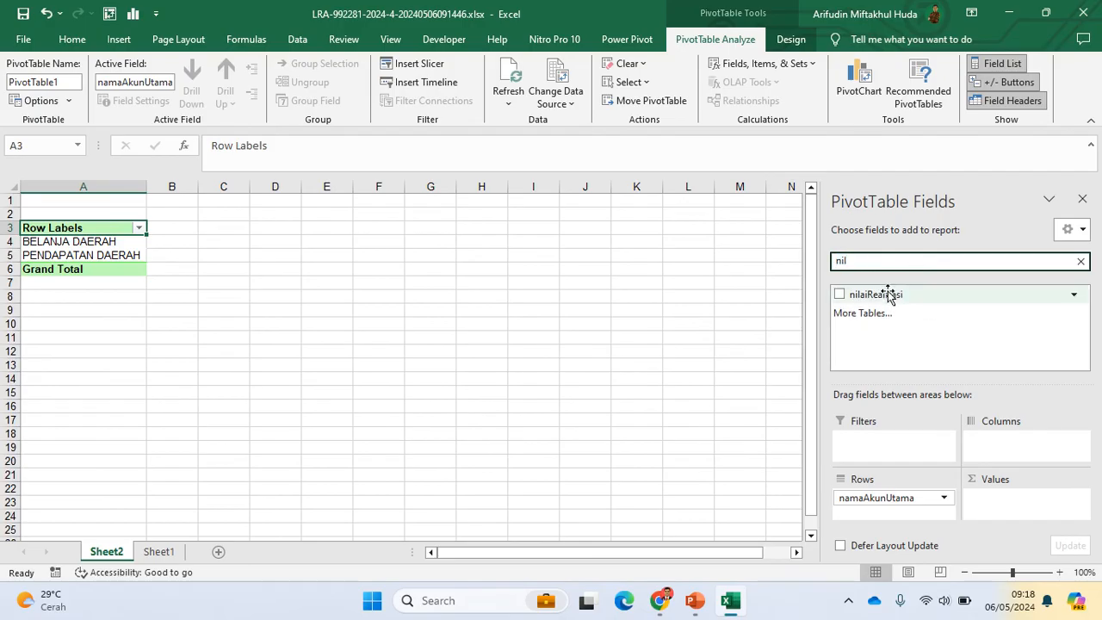
{"action": "mouse_move", "coordinate": [888, 292]}
{"action": "left_mouse_down"}
{"action": "mouse_move", "coordinate": [940, 374]}
{"action": "mouse_move", "coordinate": [886, 291]}
{"action": "mouse_move", "coordinate": [901, 291]}
{"action": "left_mouse_up"}
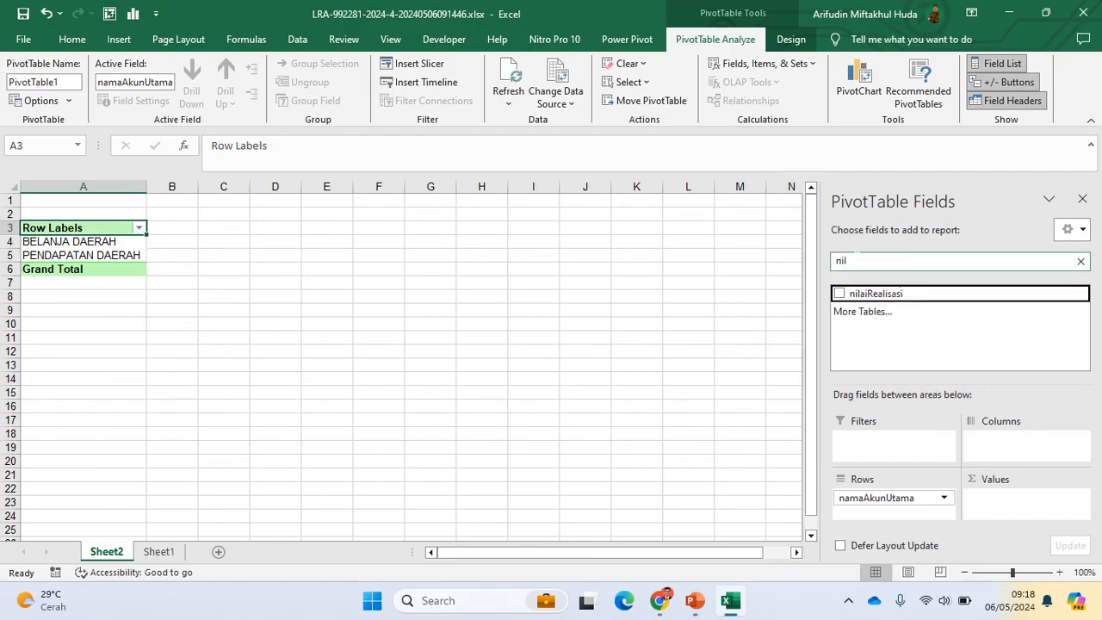
{"action": "left_click", "coordinate": [849, 260]}
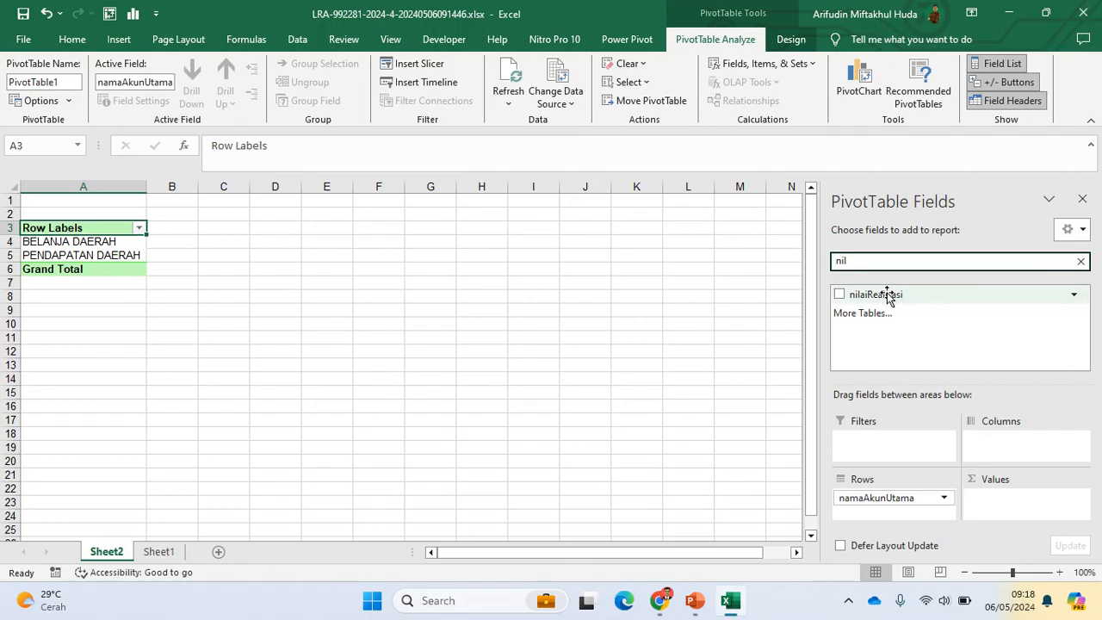
{"action": "left_click_drag", "start_coordinate": [888, 294], "coordinate": [1007, 510]}
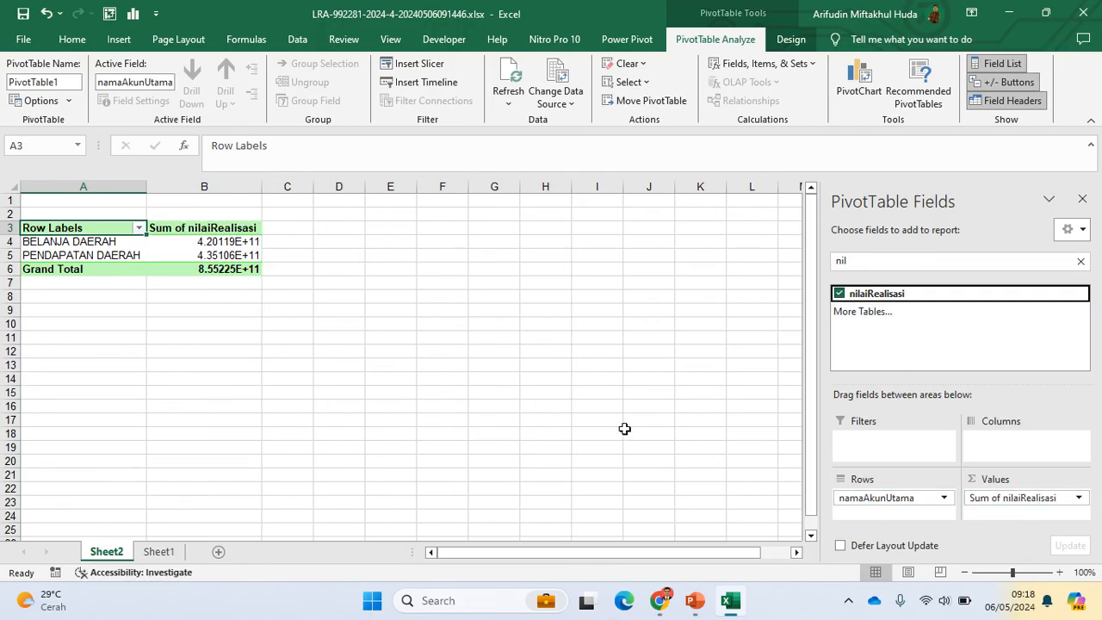
- Format the PivotTable's realisation values, including the grand total, with the Comma Style thousands separator
{"action": "left_click", "coordinate": [217, 242]}
{"action": "key", "text": "ctrl+shift+Down"}
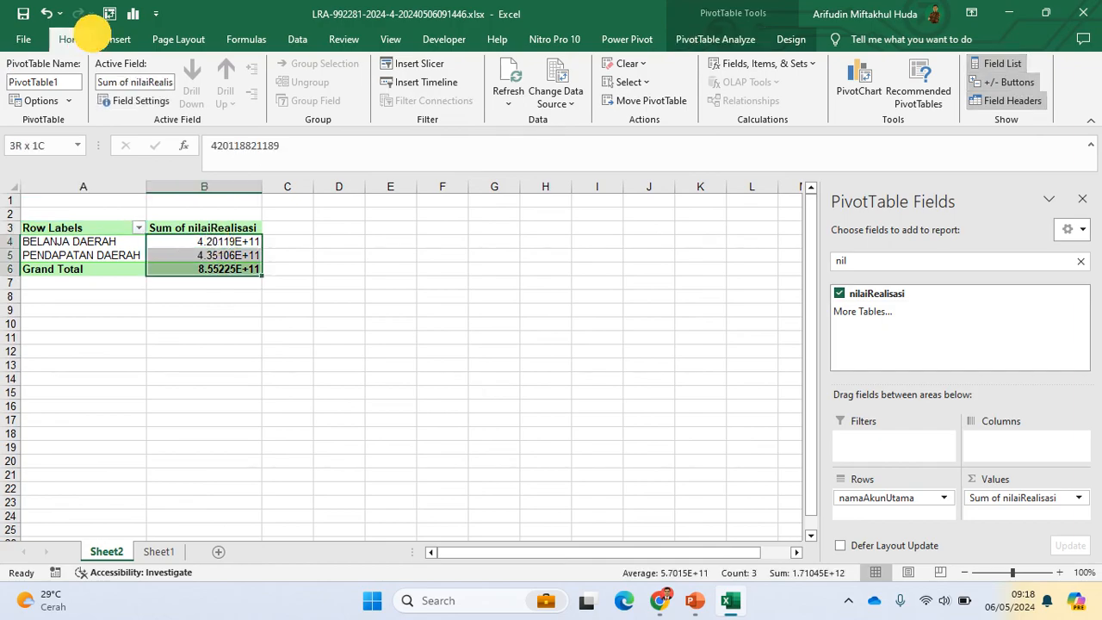
{"action": "left_click", "coordinate": [74, 38]}
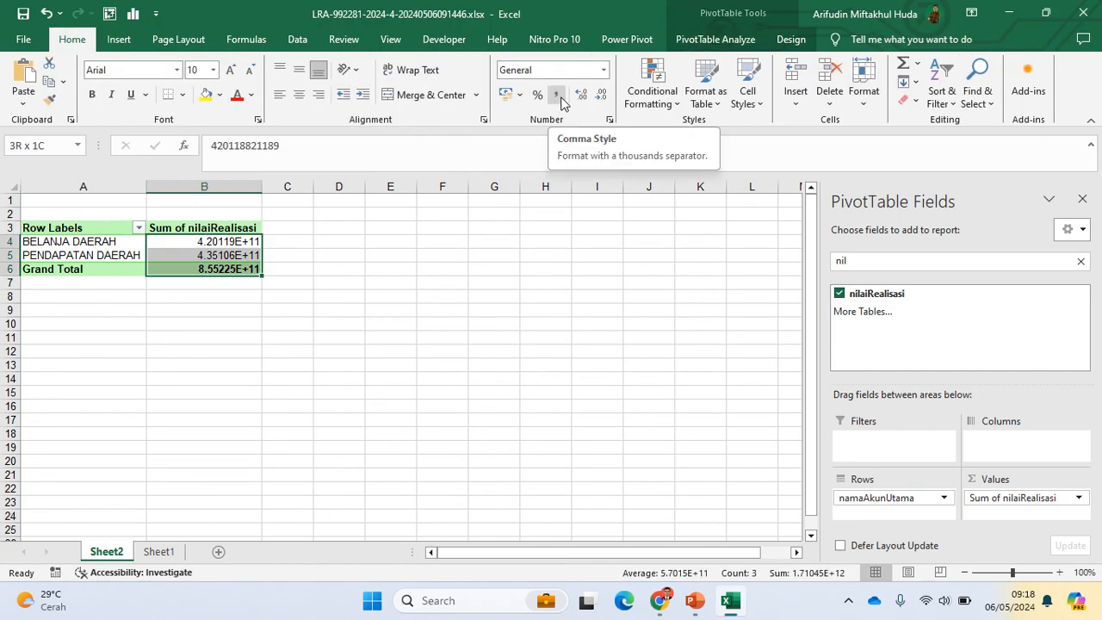
{"action": "left_click", "coordinate": [558, 94]}
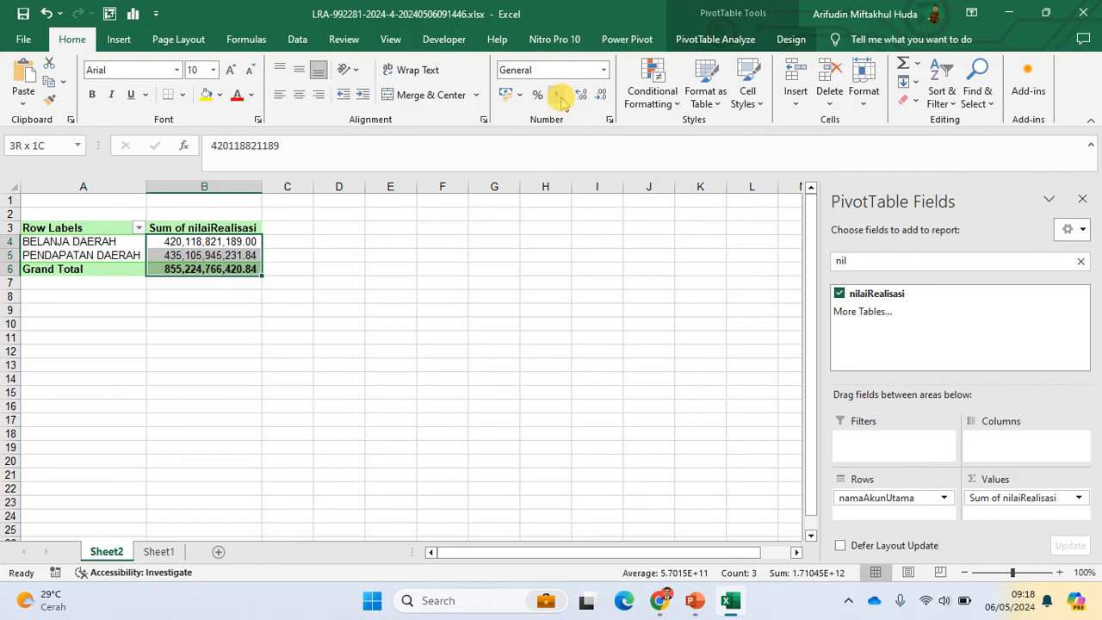
{"action": "left_click", "coordinate": [187, 243]}
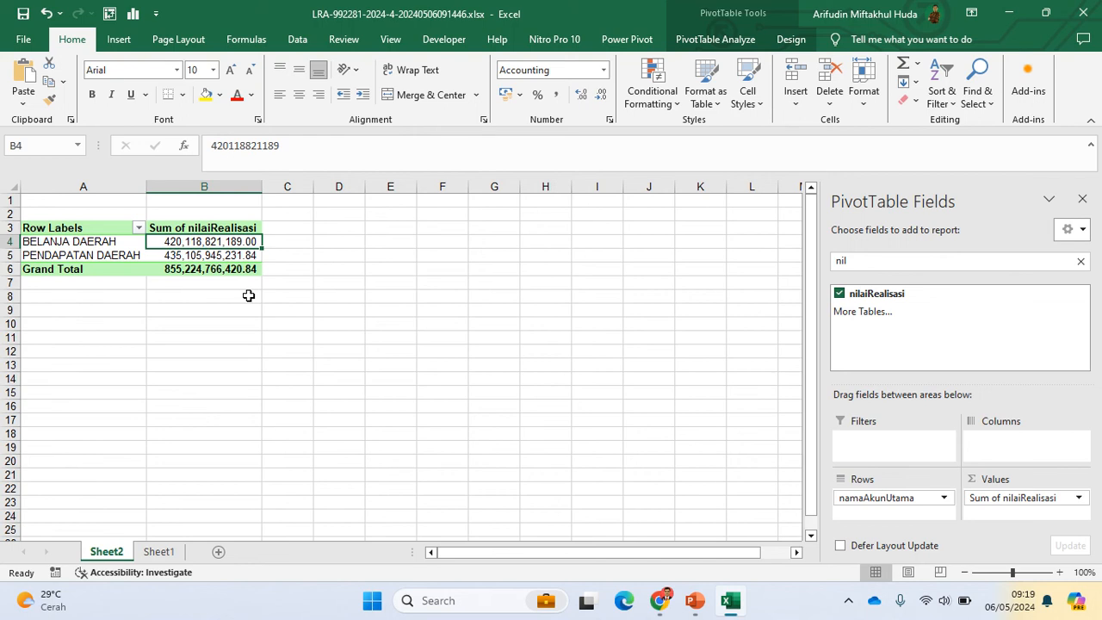
- Switch to Chrome, search the web for "data apbd" in a new tab, and open the Portal Data SIKD result
{"action": "left_click", "coordinate": [661, 603]}
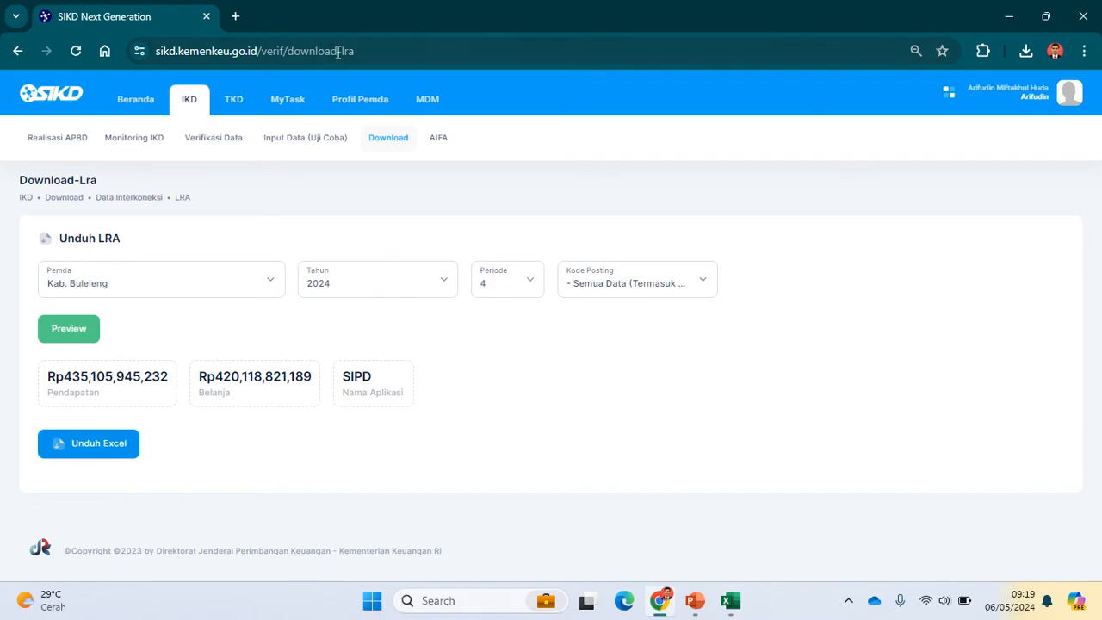
{"action": "left_click", "coordinate": [238, 22]}
{"action": "type", "text": "data apb"}
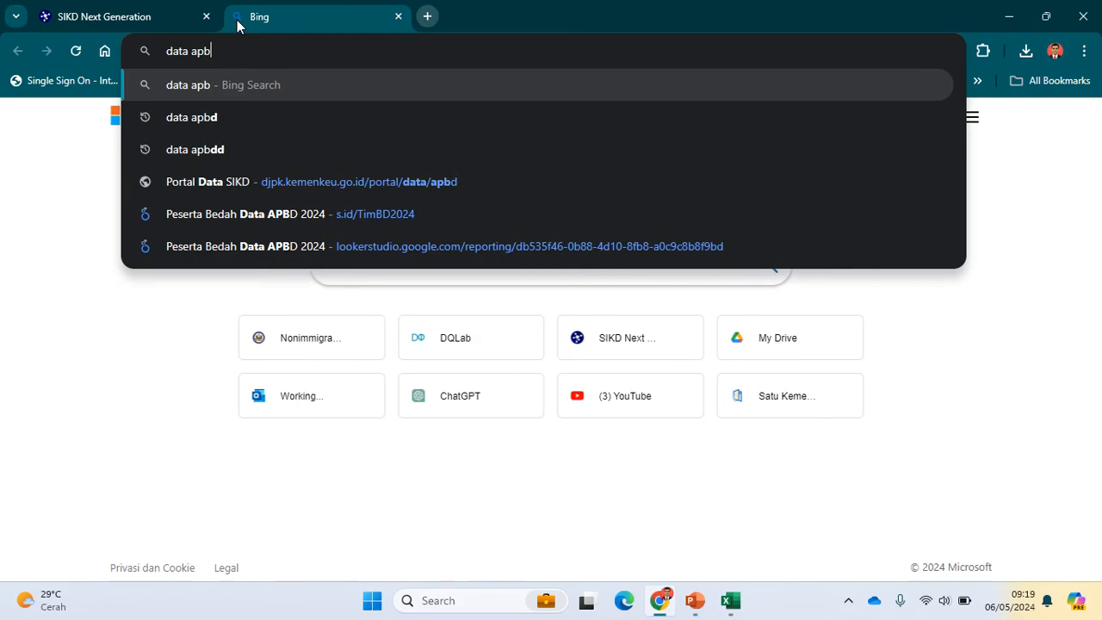
{"action": "type", "text": "d"}
{"action": "key", "text": "Return"}
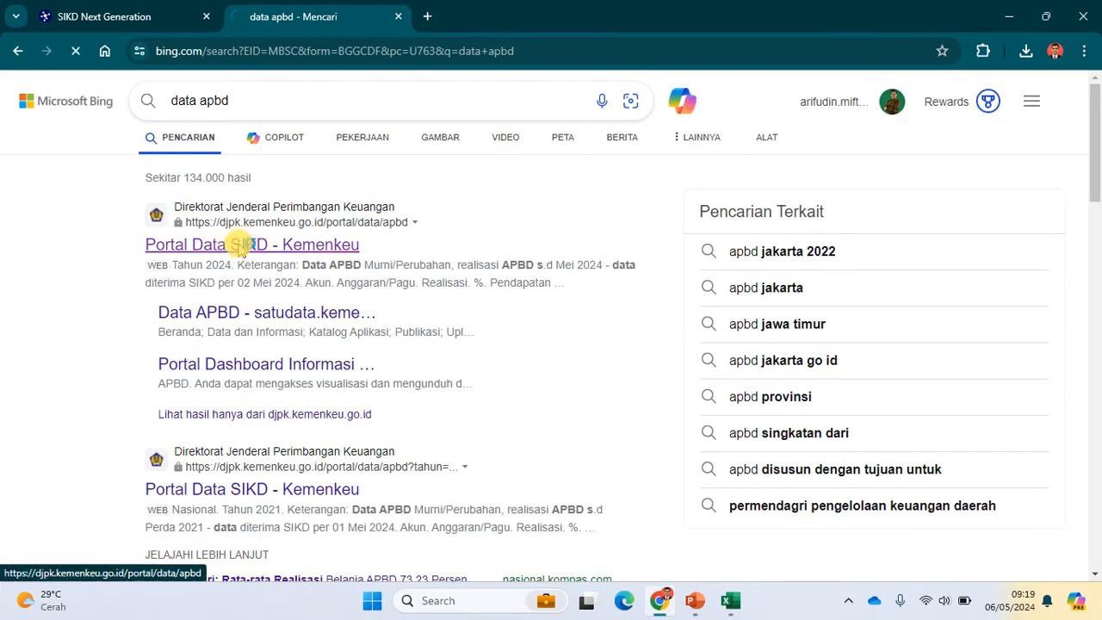
{"action": "left_click", "coordinate": [241, 245]}
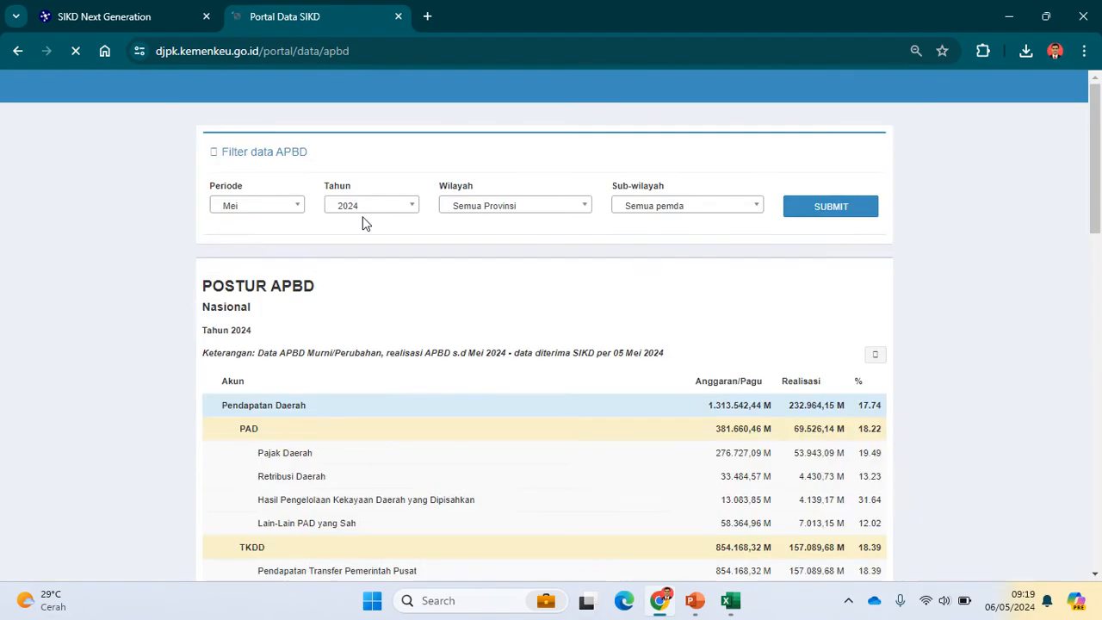
- Filter the APBD data to April 2023, Provinsi Bali, Kab. Buleleng, and submit the filter
{"action": "left_click", "coordinate": [248, 208]}
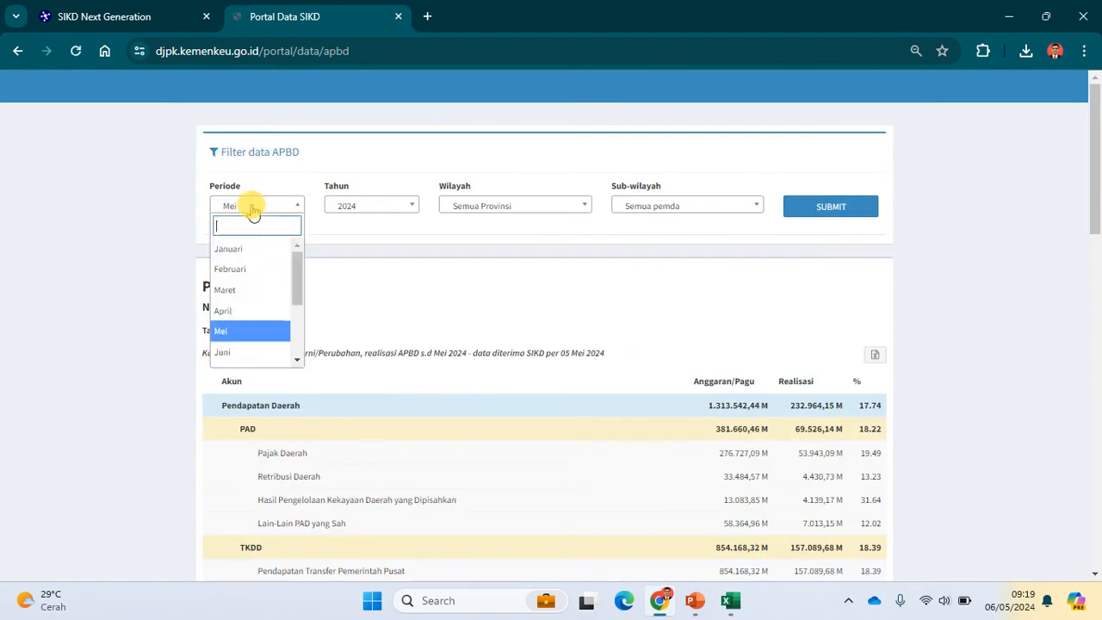
{"action": "left_click", "coordinate": [234, 311]}
{"action": "left_click", "coordinate": [381, 210]}
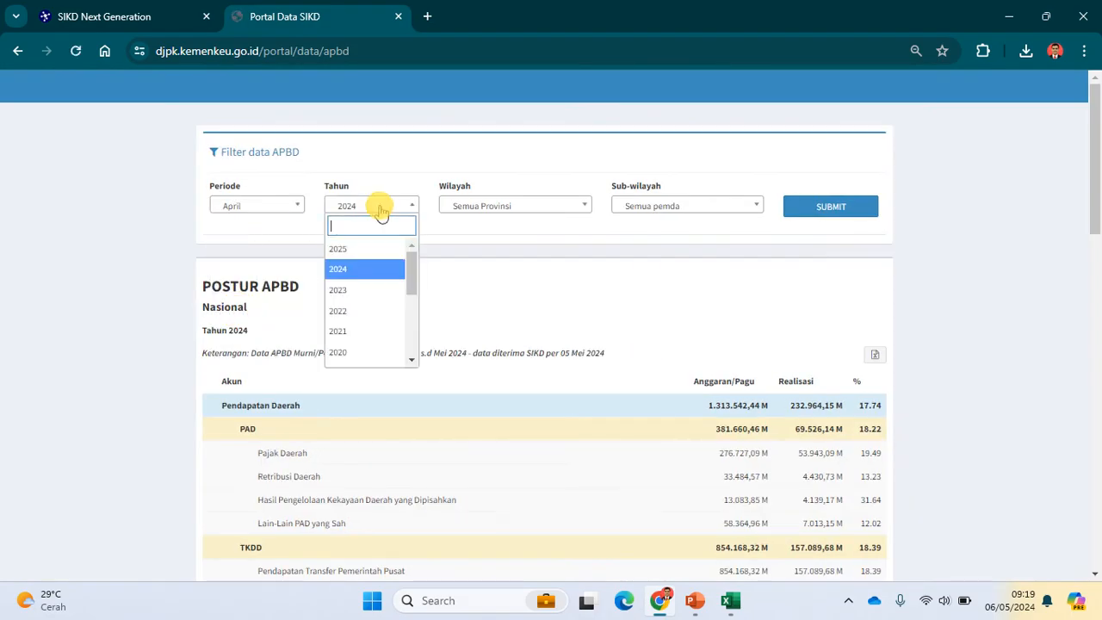
{"action": "left_click", "coordinate": [349, 290]}
{"action": "left_click", "coordinate": [543, 207]}
{"action": "type", "text": "bali"}
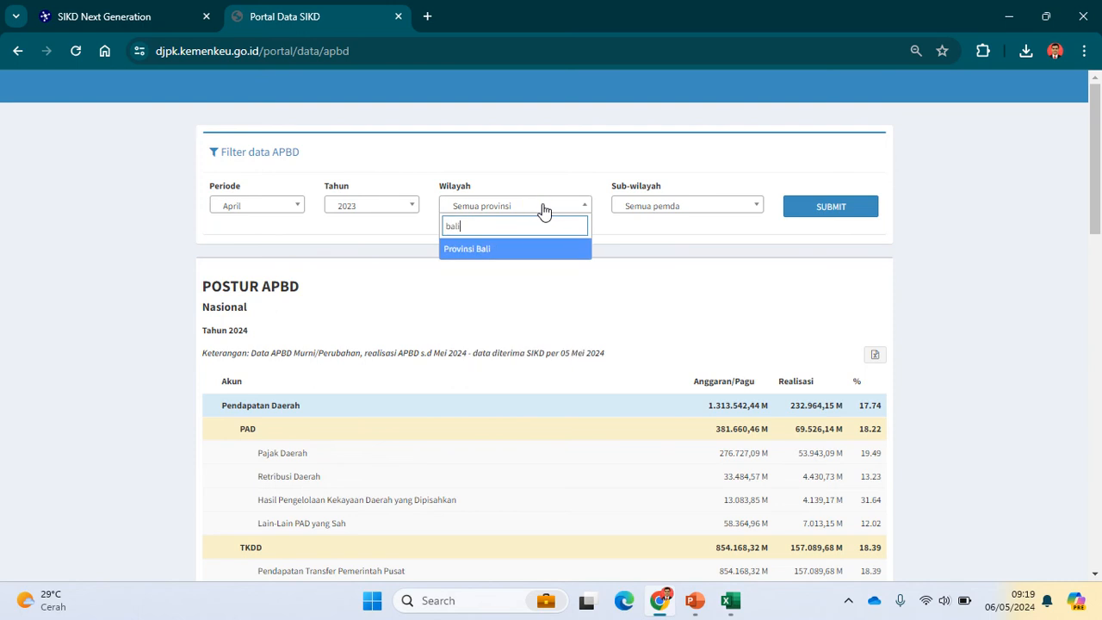
{"action": "key", "text": "Return"}
{"action": "left_click", "coordinate": [665, 209]}
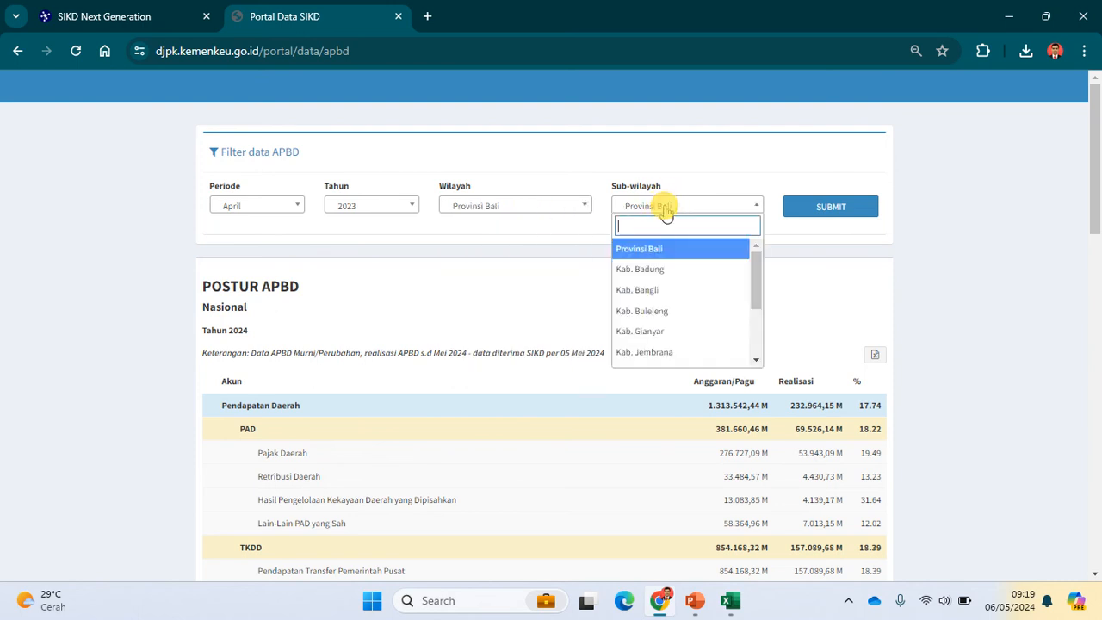
{"action": "type", "text": "bul"}
{"action": "key", "text": "Return"}
{"action": "left_click", "coordinate": [814, 211]}
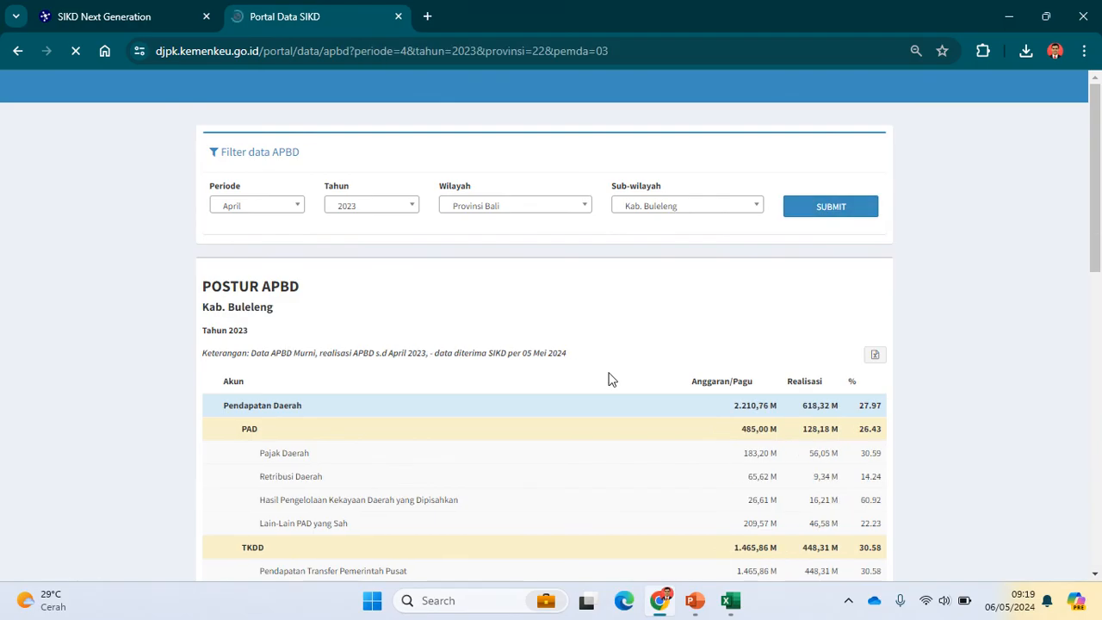
- Read the Pendapatan and Belanja realisation on the portal and compare it with the PivotTable totals in Excel
{"action": "scroll", "coordinate": [974, 375], "scroll_direction": "down", "scroll_amount": 1}
{"action": "scroll", "coordinate": [974, 375], "scroll_direction": "down", "scroll_amount": 2}
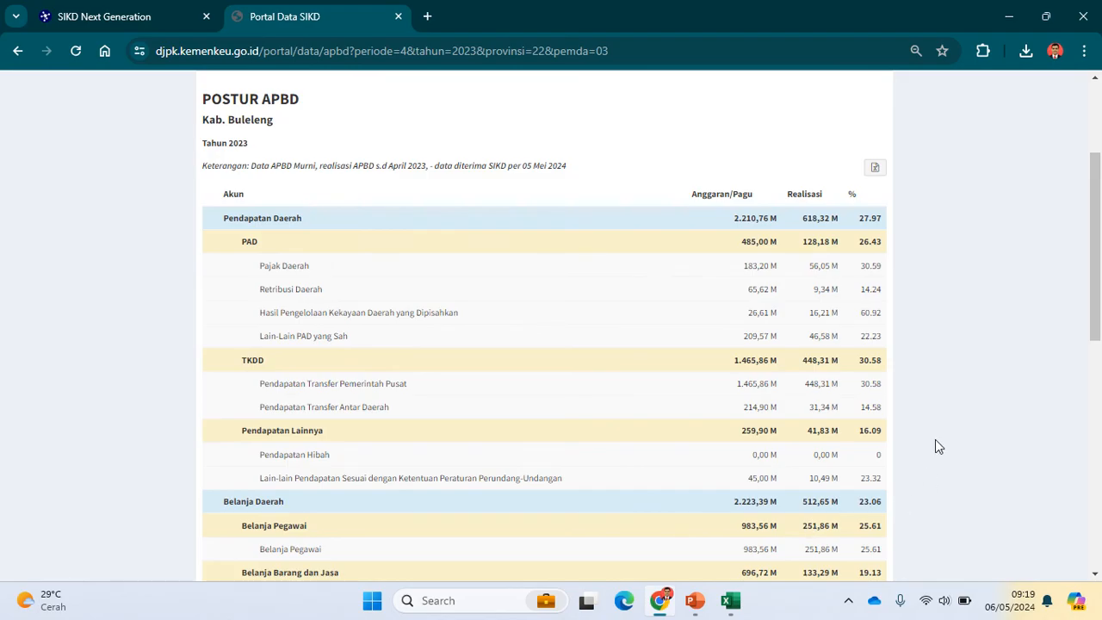
{"action": "key", "text": "alt+Tab"}
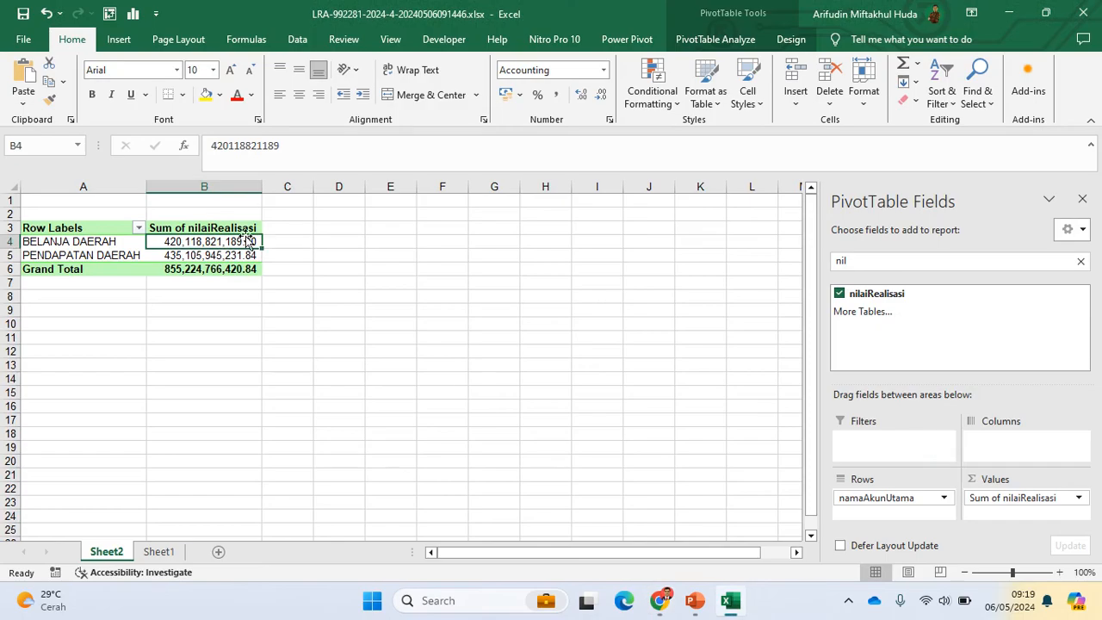
{"action": "mouse_move", "coordinate": [197, 242]}
- Examine the extent of the LRA data on Sheet1, from the first data row down to the last
{"action": "left_click", "coordinate": [159, 551]}
{"action": "left_click", "coordinate": [110, 325]}
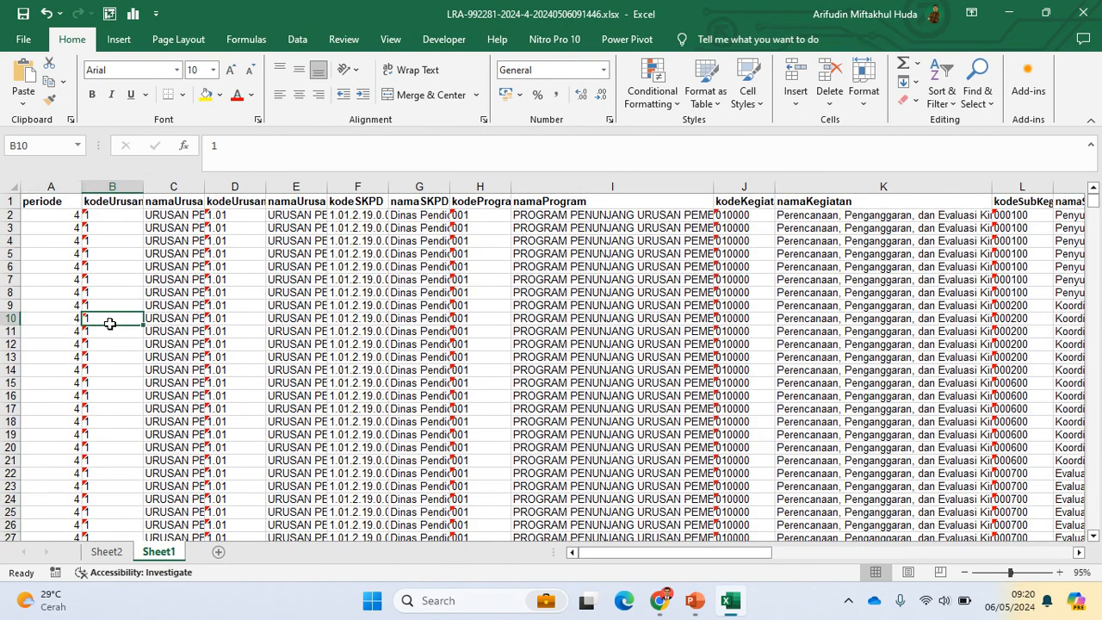
{"action": "key", "text": "Left"}
{"action": "key", "text": "ctrl+Down"}
{"action": "key", "text": "Down"}
{"action": "key", "text": "Up"}
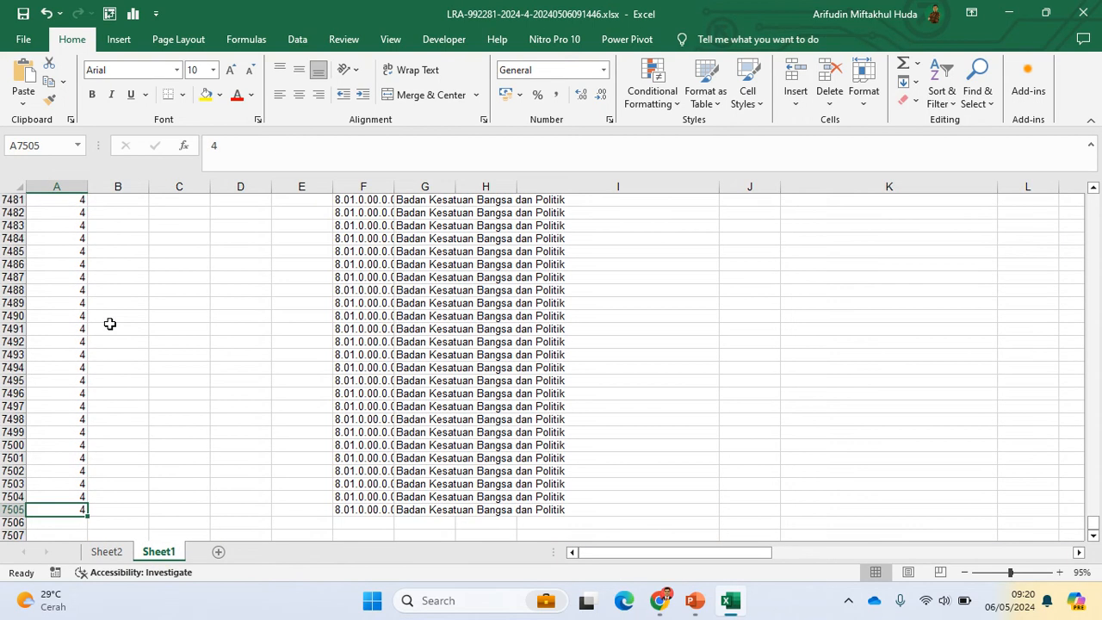
{"action": "key", "text": "ctrl+Up"}
{"action": "key", "text": "Down"}
{"action": "key", "text": "ctrl+Down"}
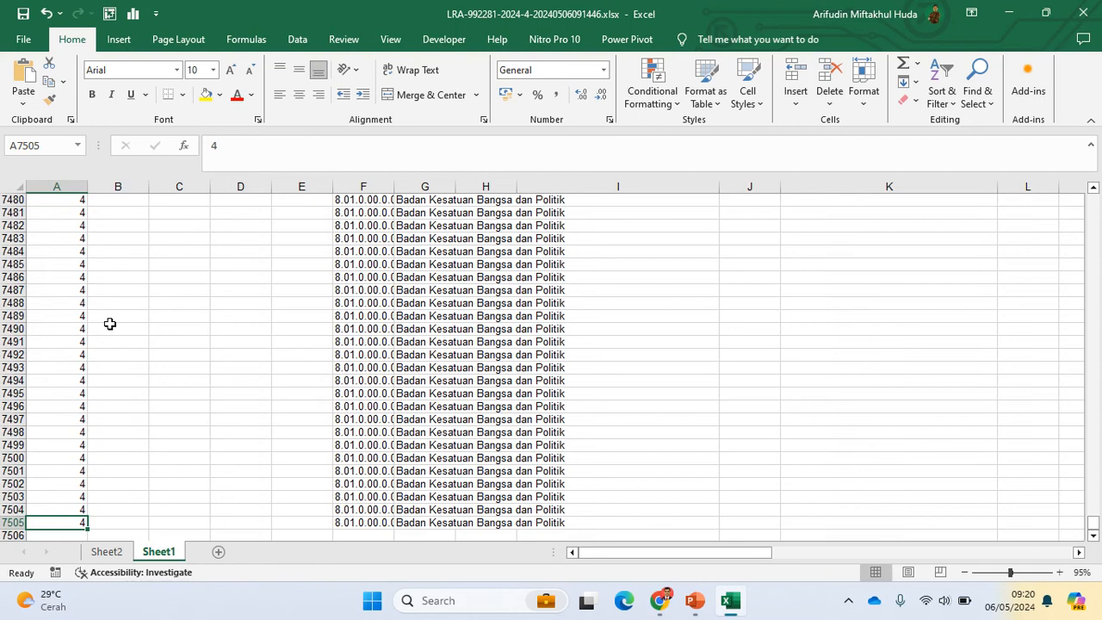
{"action": "key", "text": "Down"}
{"action": "key", "text": "Right"}
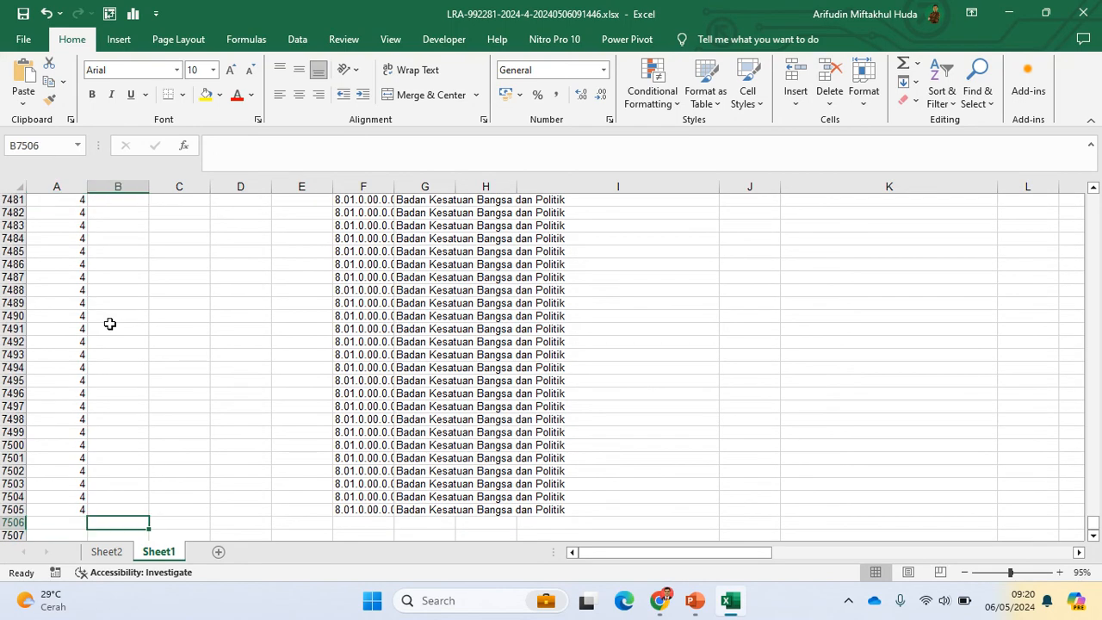
{"action": "key", "text": "Right"}
{"action": "key", "text": "Left"}
{"action": "key", "text": "Left"}
{"action": "key", "text": "Right"}
{"action": "key", "text": "Right"}
{"action": "key", "text": "Right"}
{"action": "key", "text": "Right"}
{"action": "key", "text": "Right"}
{"action": "key", "text": "Right"}
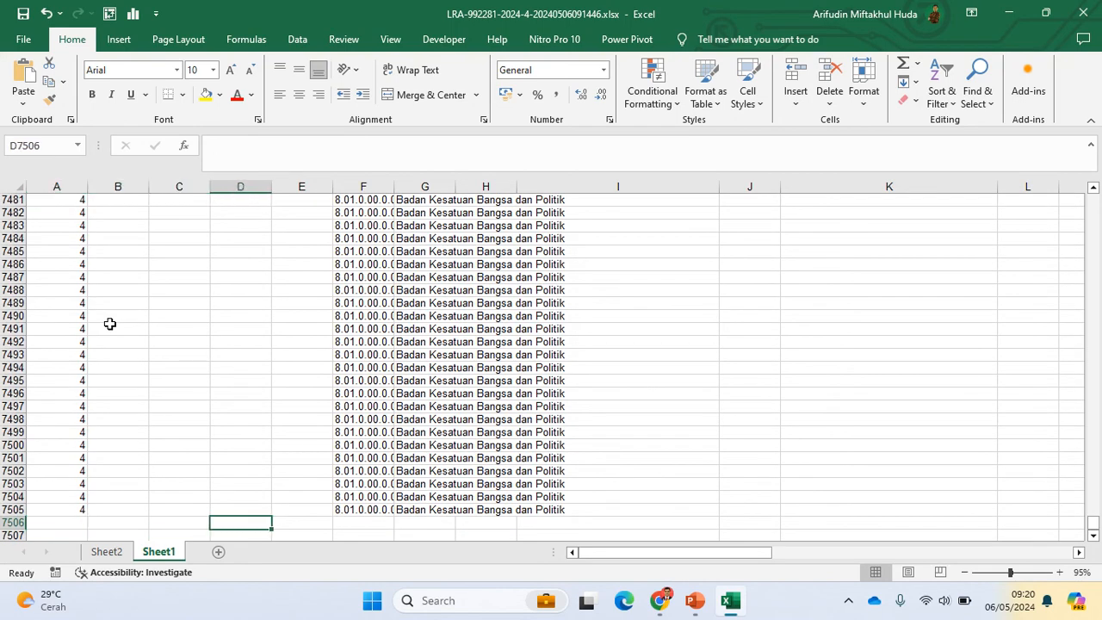
{"action": "key", "text": "Right"}
{"action": "key", "text": "Right"}
{"action": "key", "text": "Right"}
{"action": "key", "text": "Right"}
{"action": "key", "text": "Home"}
{"action": "key", "text": "Up"}
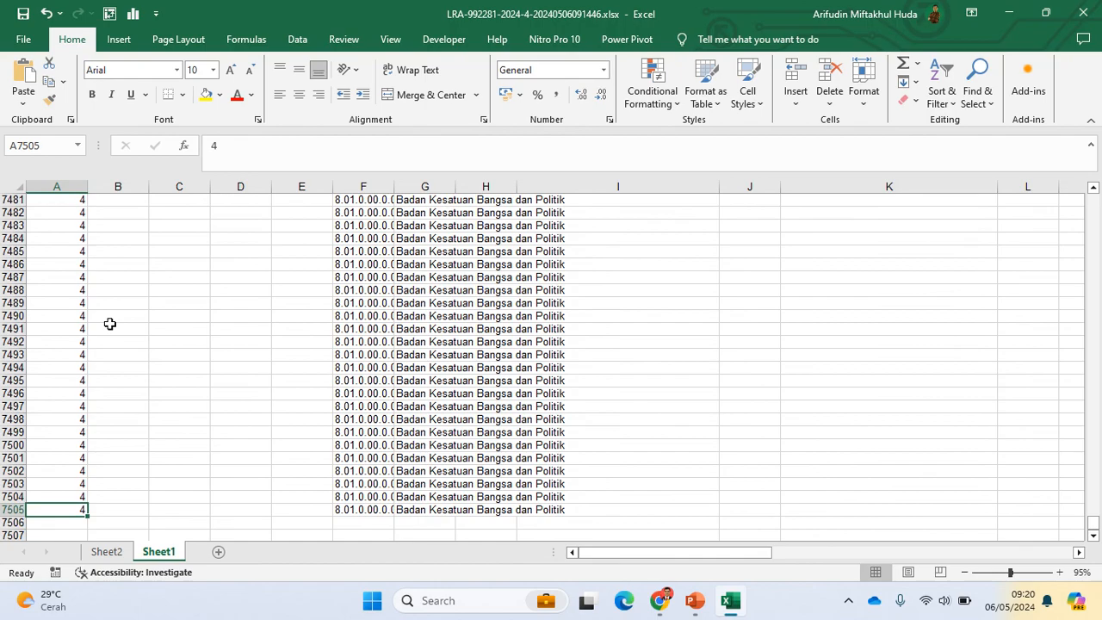
{"action": "key", "text": "ctrl+Up"}
{"action": "key", "text": "Down"}
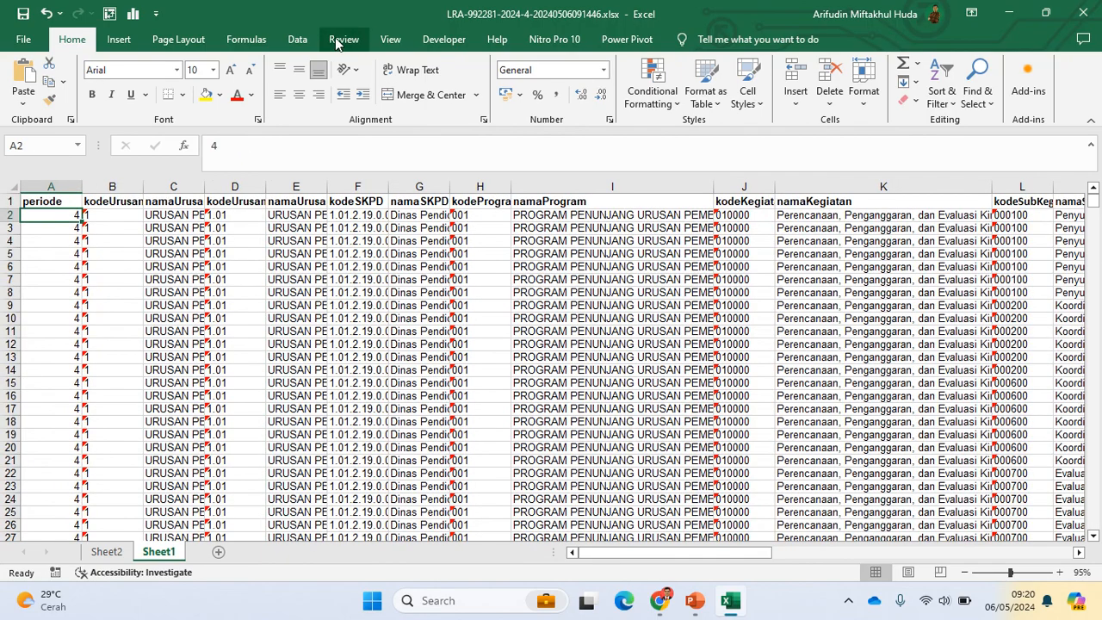
- Turn on header filters for the entire LRA data range on Sheet1
{"action": "key", "text": "ctrl+a"}
{"action": "key", "text": "ctrl+shift+l"}
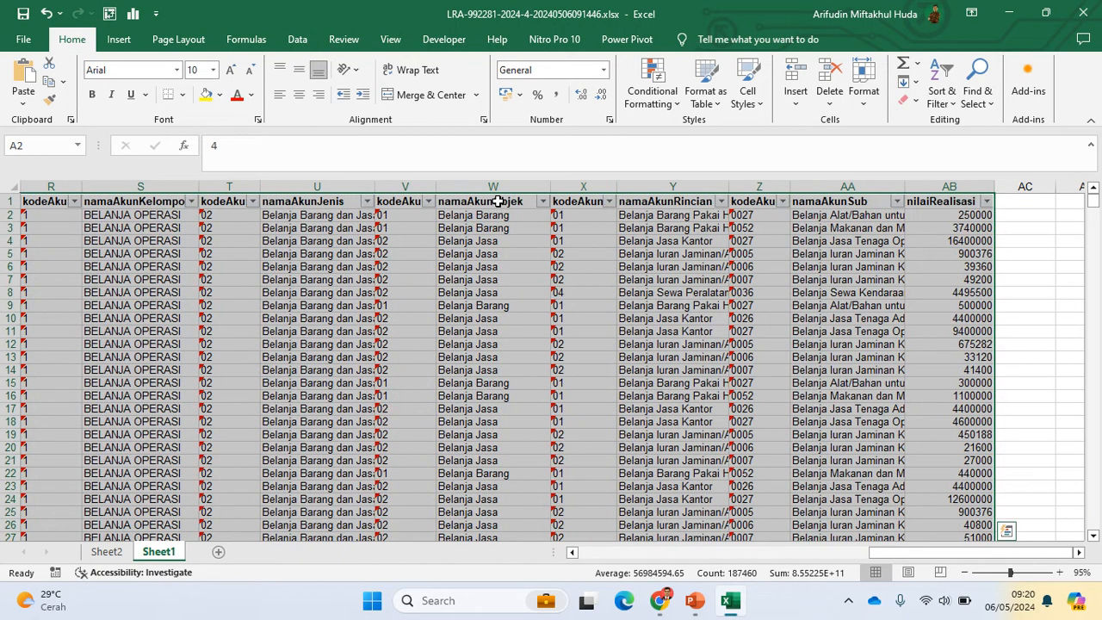
{"action": "key", "text": "Home"}
{"action": "left_click", "coordinate": [609, 227]}
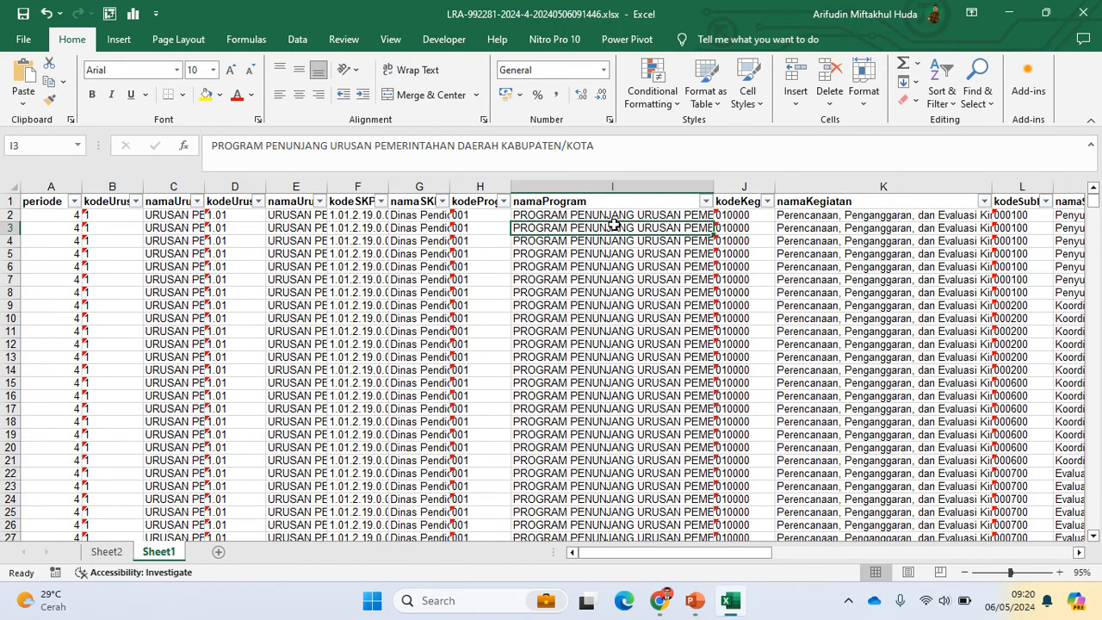
- Freeze the top row of Sheet1 to keep the column headers in view
{"action": "left_click", "coordinate": [390, 40]}
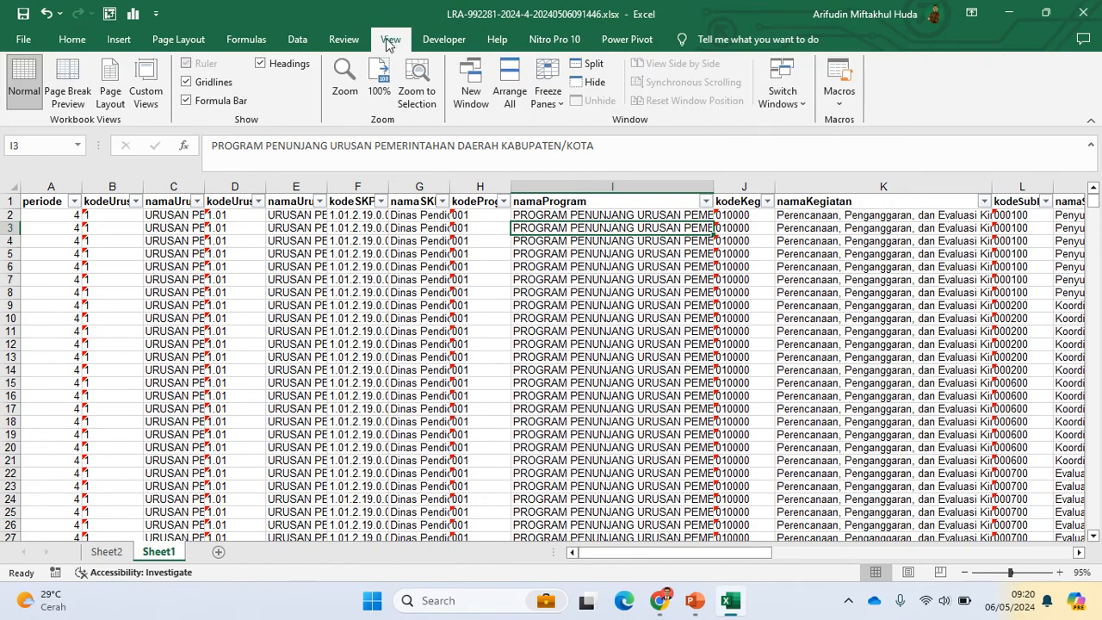
{"action": "left_click", "coordinate": [549, 91]}
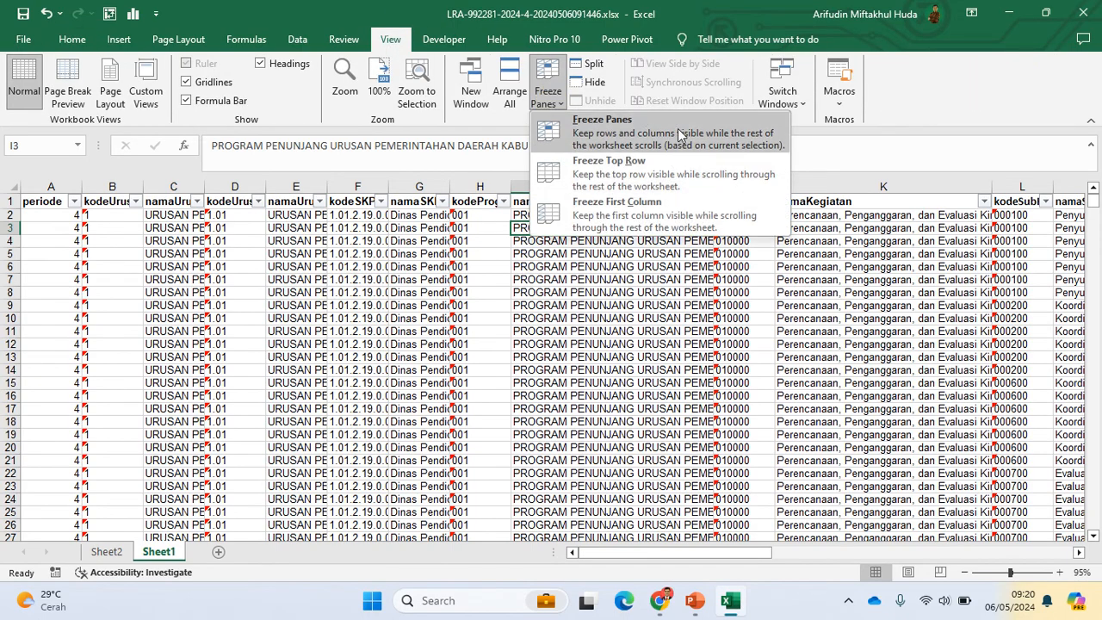
{"action": "left_click", "coordinate": [664, 166]}
- Examine the LRA data down the namaProgram column and across row 2 through the account columns to nilaiRealisasi
{"action": "key", "text": "ctrl+Down"}
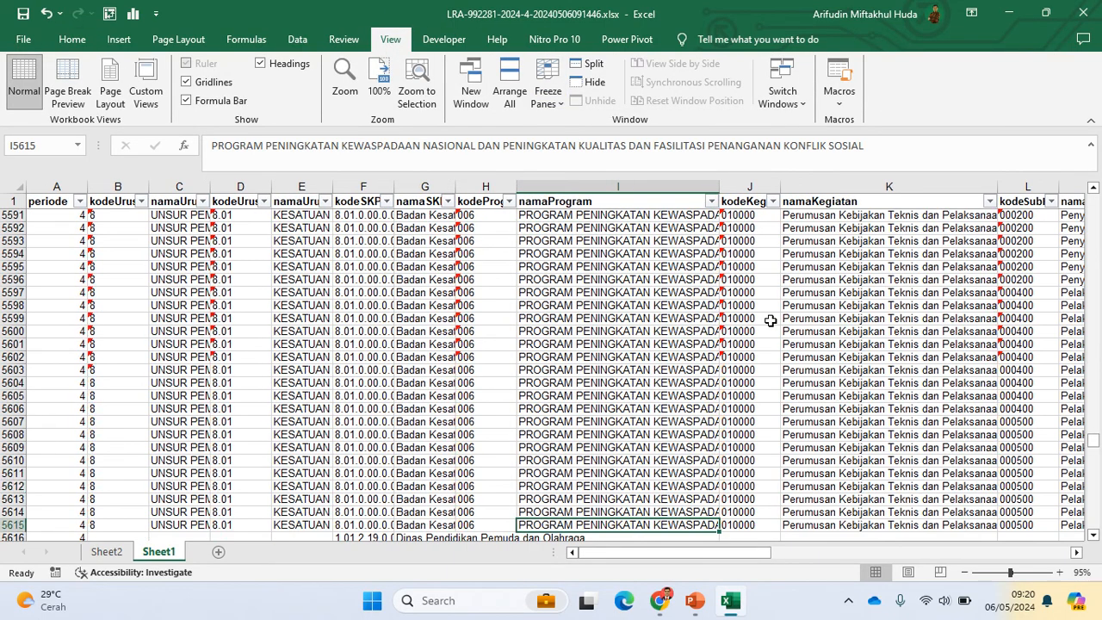
{"action": "key", "text": "Up"}
{"action": "key", "text": "Up"}
{"action": "key", "text": "ctrl+Up"}
{"action": "key", "text": "Down"}
{"action": "key", "text": "Right"}
{"action": "key", "text": "Right"}
{"action": "key", "text": "Right"}
{"action": "key", "text": "Right"}
{"action": "key", "text": "Right"}
{"action": "key", "text": "Right"}
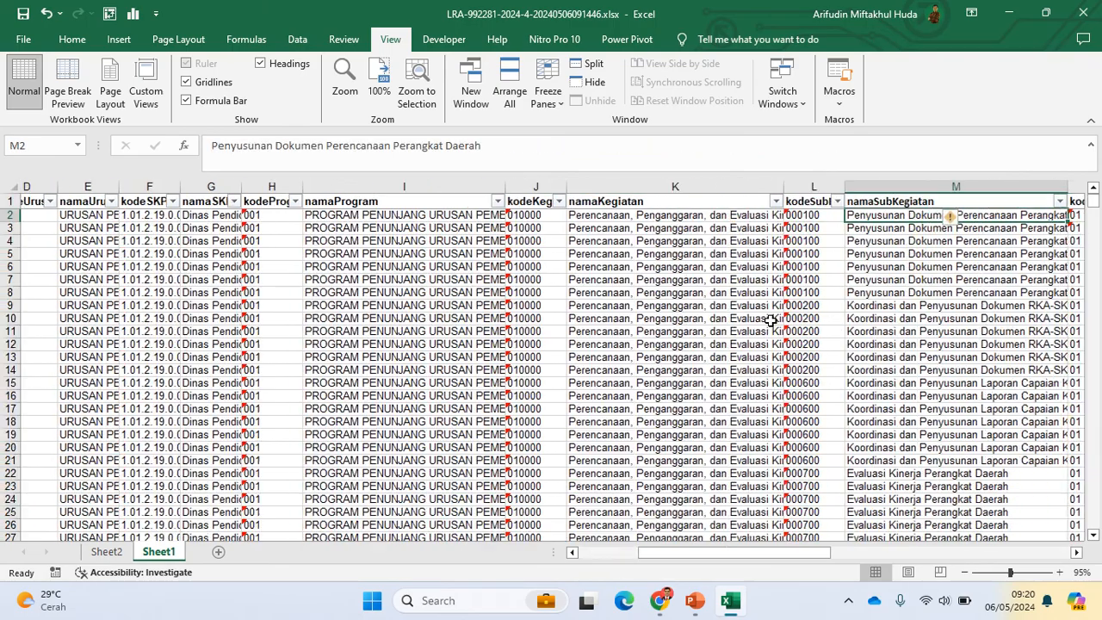
{"action": "key", "text": "Right"}
{"action": "key", "text": "Right"}
{"action": "key", "text": "Right"}
{"action": "key", "text": "Right"}
{"action": "key", "text": "Right"}
{"action": "key", "text": "Right"}
{"action": "key", "text": "Right"}
{"action": "key", "text": "Right"}
{"action": "key", "text": "Right"}
{"action": "key", "text": "Right"}
{"action": "key", "text": "Right"}
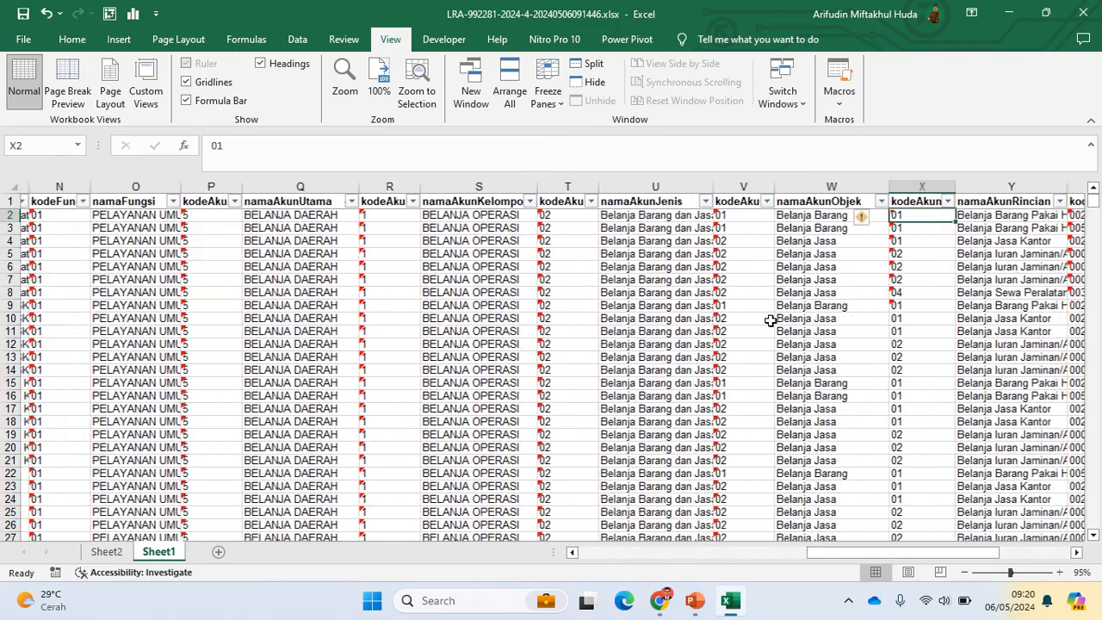
{"action": "key", "text": "Right"}
{"action": "key", "text": "Right"}
{"action": "key", "text": "Right"}
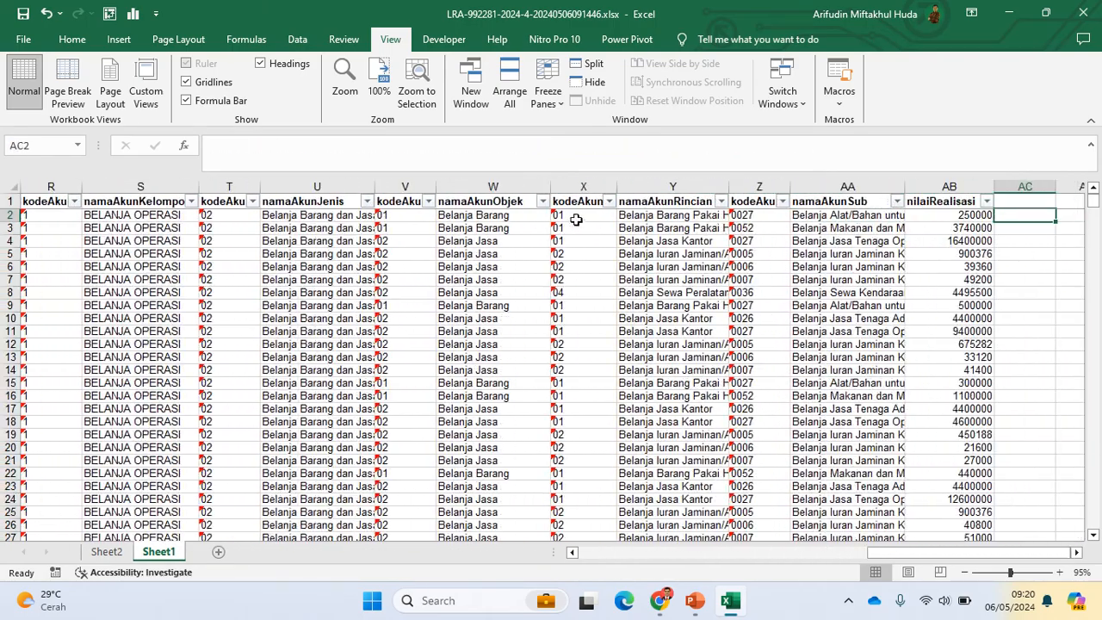
{"action": "left_click", "coordinate": [470, 216]}
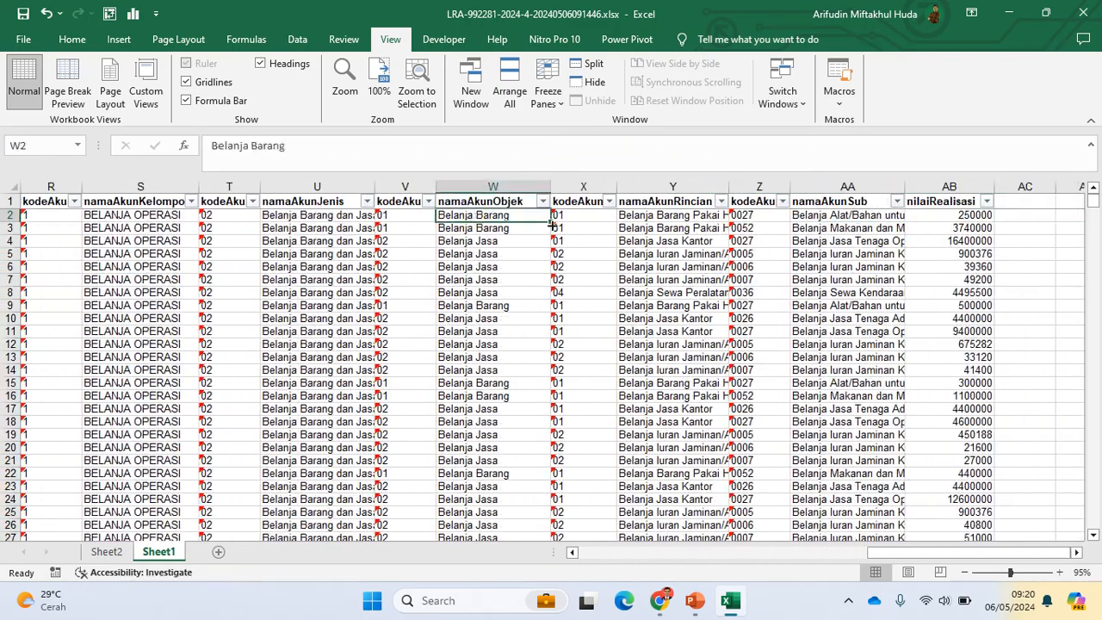
- Search the namaAkunObjek column's filter values for BOS, leaving the data unfiltered
{"action": "left_click", "coordinate": [544, 200]}
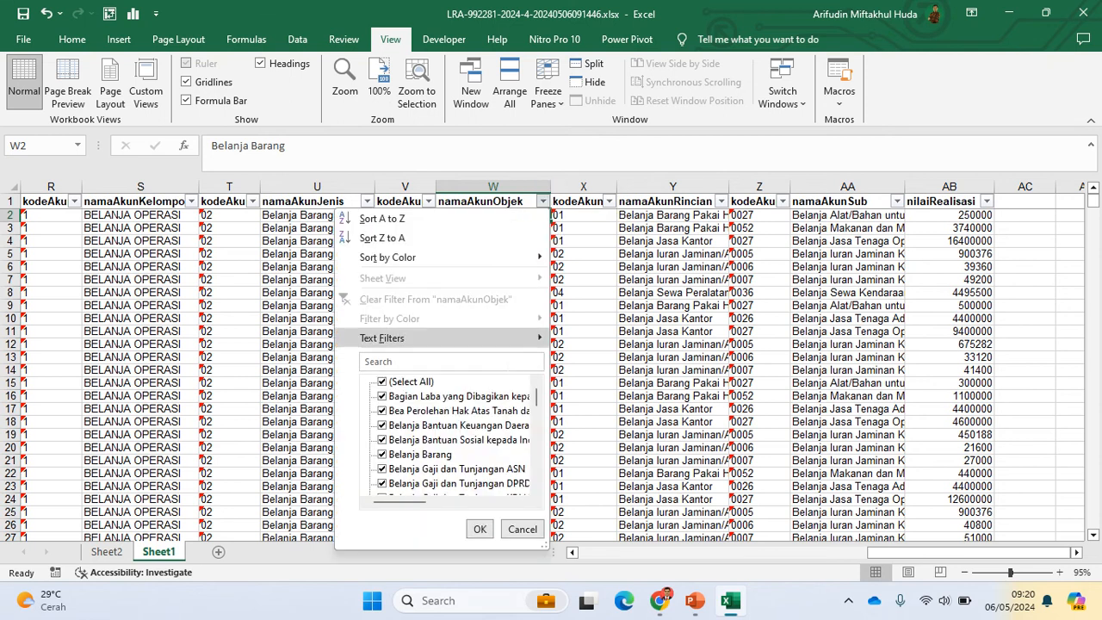
{"action": "left_click", "coordinate": [422, 360]}
{"action": "type", "text": "BOS"}
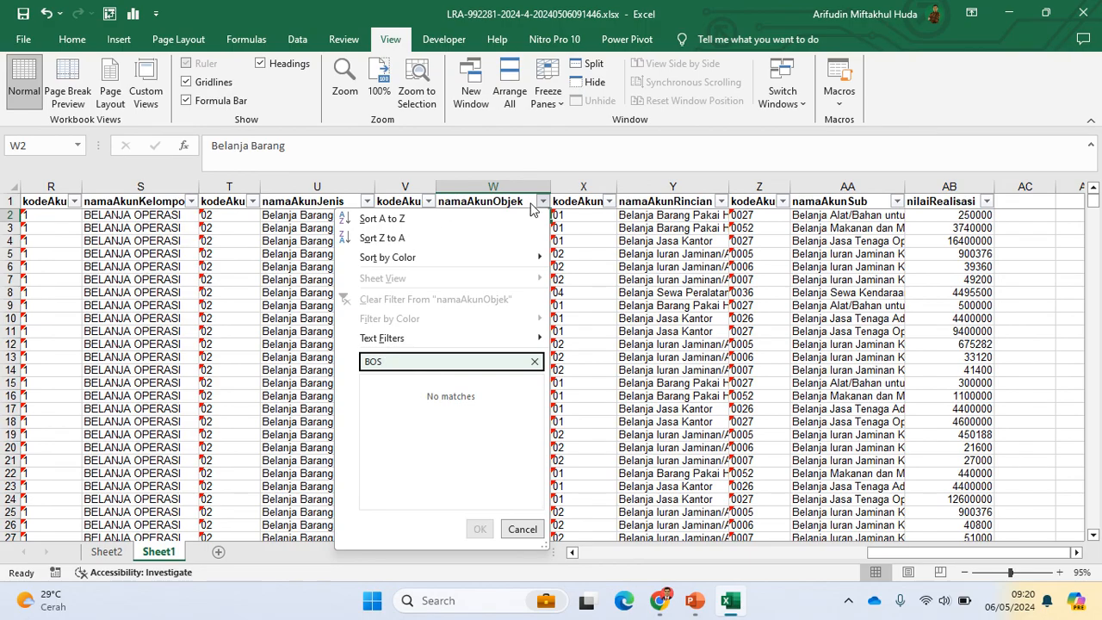
{"action": "key", "text": "BackSpace"}
{"action": "key", "text": "BackSpace"}
{"action": "key", "text": "BackSpace"}
{"action": "key", "text": "Escape"}
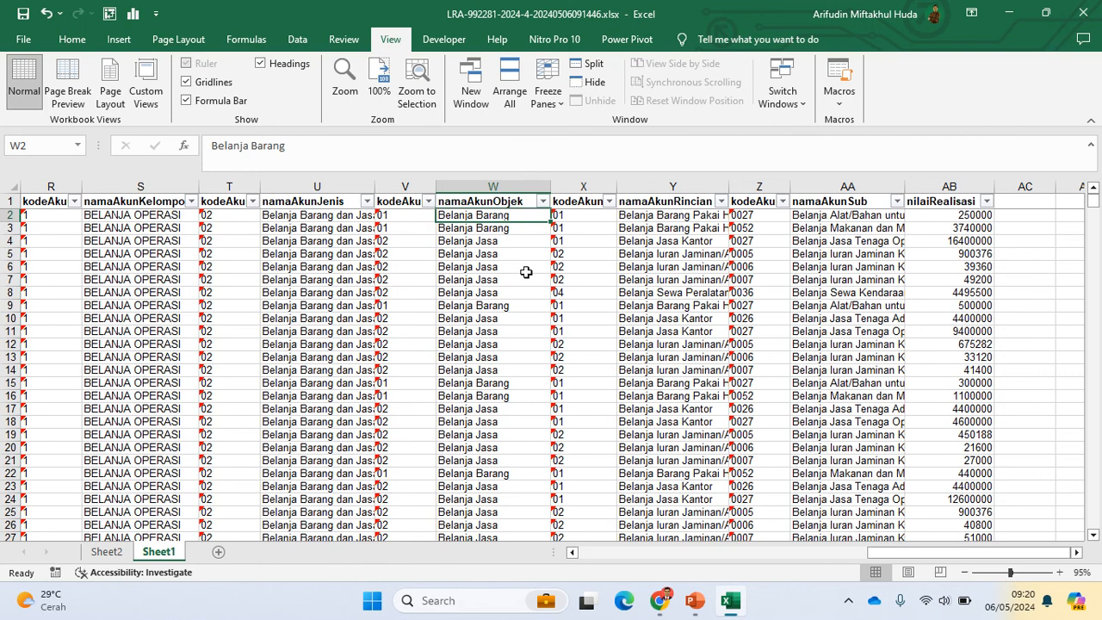
- Examine the end of the LRA data on Sheet1 and the empty rows below it, from periode across to past nilaiRealisasi
{"action": "key", "text": "Home"}
{"action": "key", "text": "ctrl+Down"}
{"action": "key", "text": "Down"}
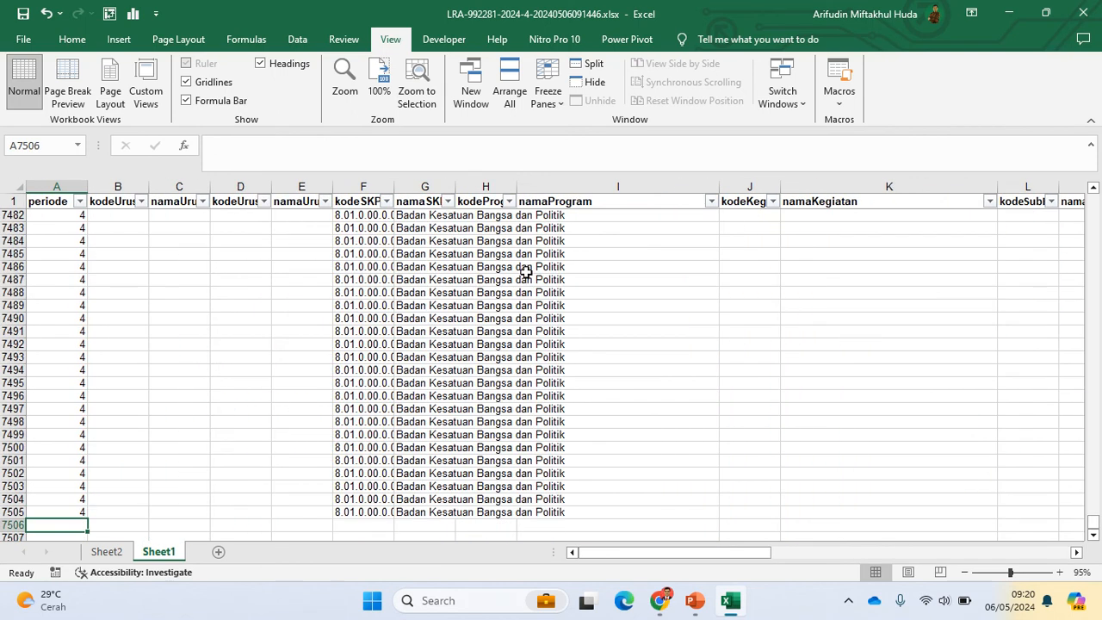
{"action": "key", "text": "Right"}
{"action": "key", "text": "Right"}
{"action": "key", "text": "Right"}
{"action": "key", "text": "Right"}
{"action": "key", "text": "Right"}
{"action": "key", "text": "Right"}
{"action": "key", "text": "Right"}
{"action": "key", "text": "Right"}
{"action": "key", "text": "Right"}
{"action": "key", "text": "Right"}
{"action": "key", "text": "Right"}
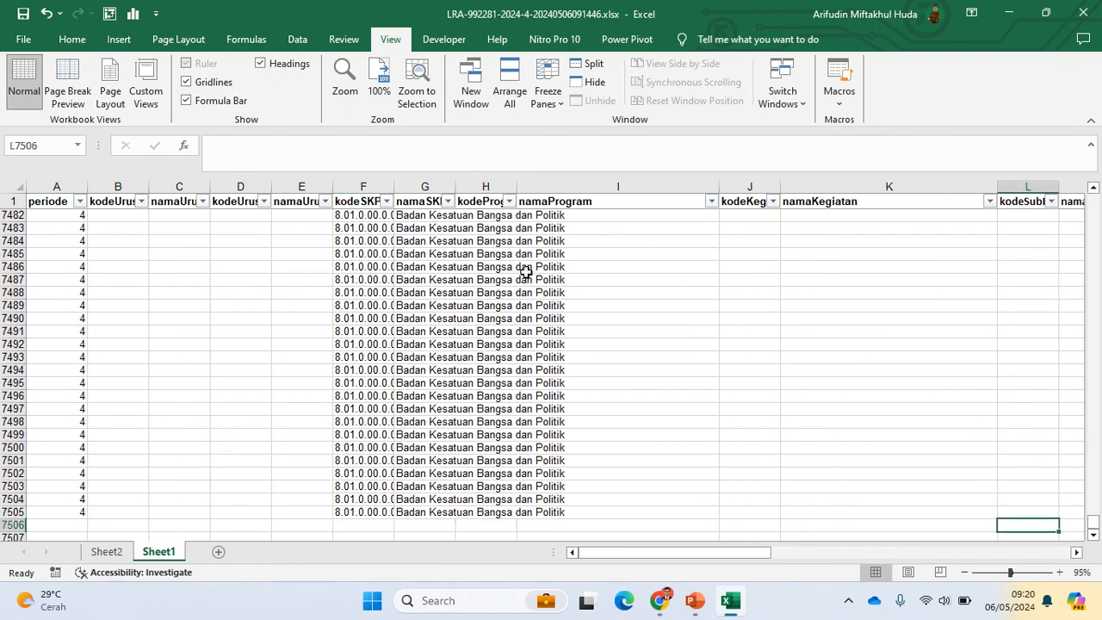
{"action": "key", "text": "Right"}
{"action": "key", "text": "Right"}
{"action": "key", "text": "Right"}
{"action": "key", "text": "Right"}
{"action": "key", "text": "Right"}
{"action": "key", "text": "Right"}
{"action": "key", "text": "Right"}
{"action": "key", "text": "Right"}
{"action": "key", "text": "Right"}
{"action": "key", "text": "Right"}
{"action": "key", "text": "Right"}
{"action": "key", "text": "Right"}
{"action": "key", "text": "Right"}
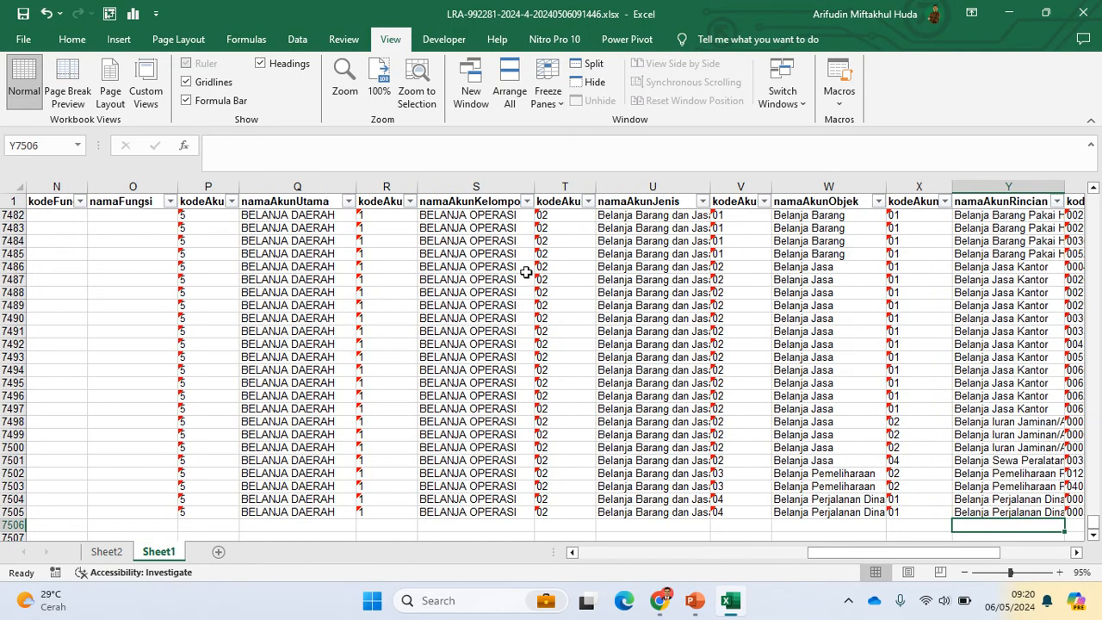
{"action": "key", "text": "Right"}
{"action": "key", "text": "Right"}
{"action": "key", "text": "Right"}
{"action": "key", "text": "Right"}
{"action": "key", "text": "Right"}
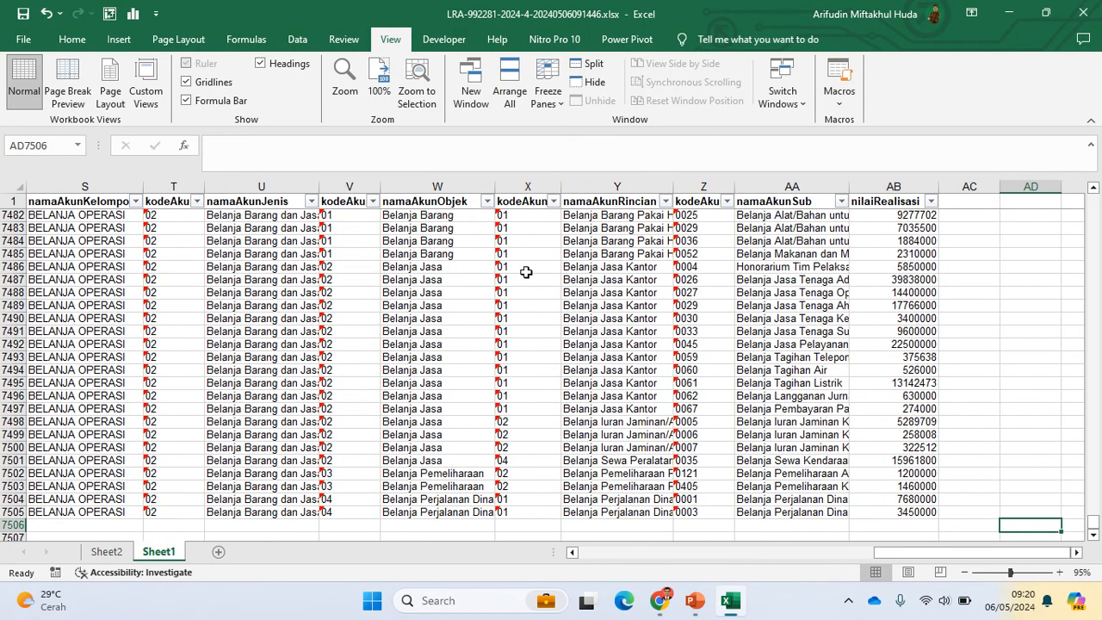
{"action": "key", "text": "Left"}
{"action": "key", "text": "Left"}
{"action": "key", "text": "Left"}
{"action": "key", "text": "Left"}
{"action": "key", "text": "Left"}
{"action": "key", "text": "Left"}
{"action": "key", "text": "Left"}
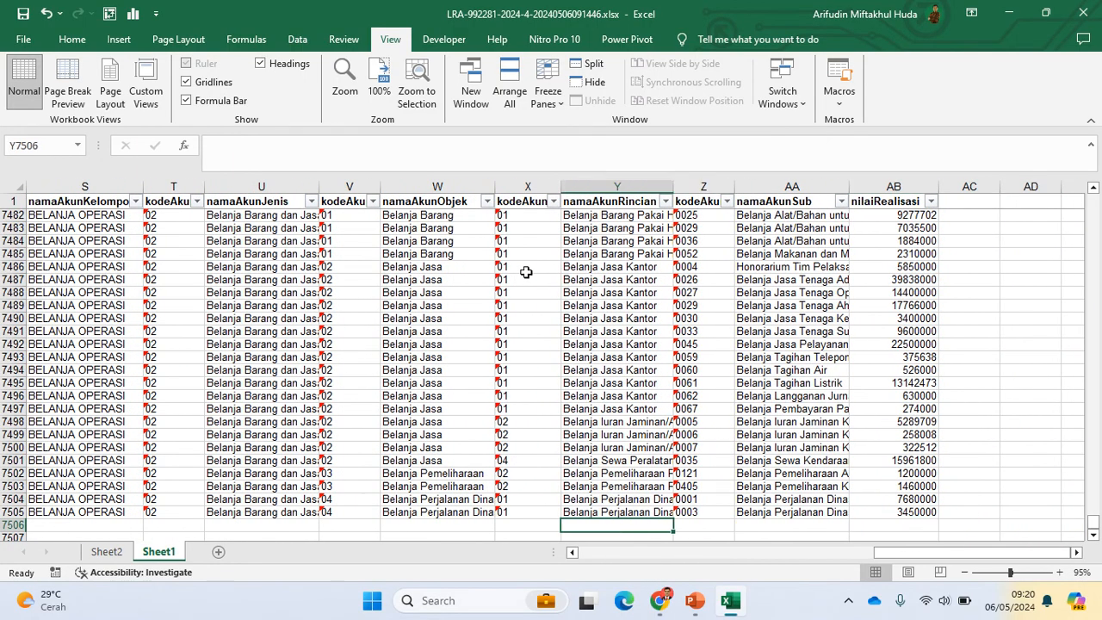
{"action": "key", "text": "ctrl+Right"}
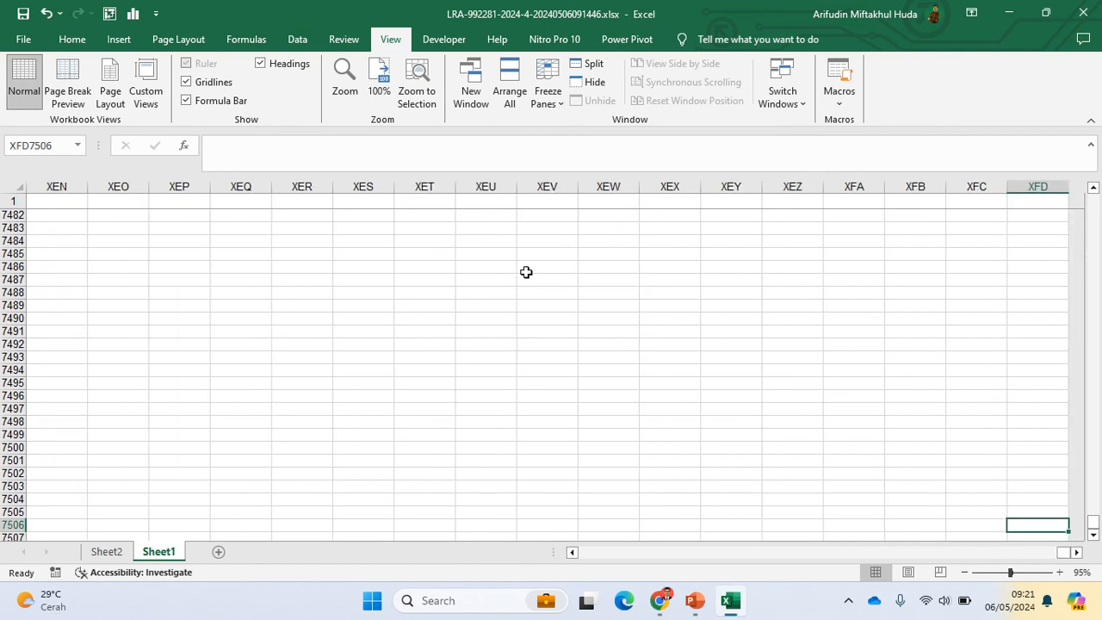
{"action": "key", "text": "Home"}
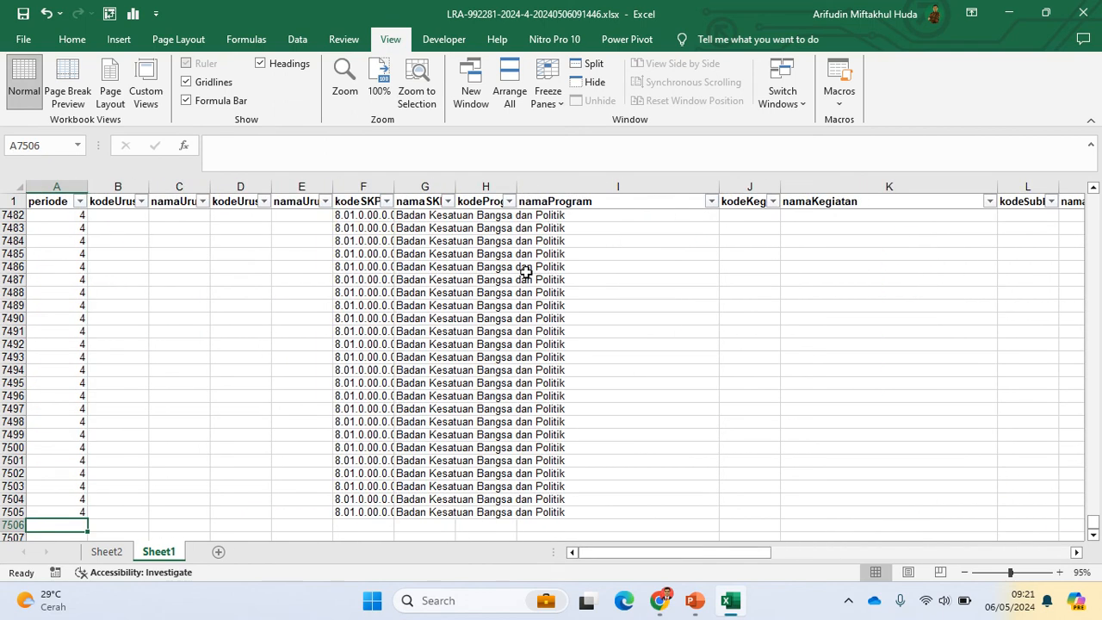
{"action": "key", "text": "Down"}
{"action": "key", "text": "Down"}
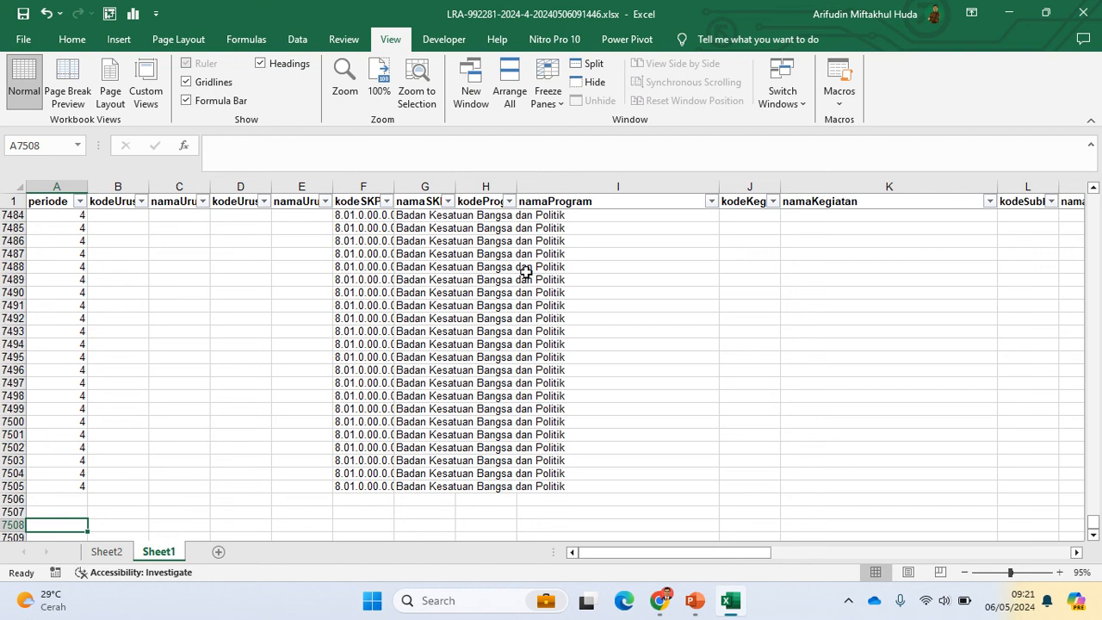
- Delete Sheet2, which holds the PivotTable, from the workbook
{"action": "left_click", "coordinate": [106, 552]}
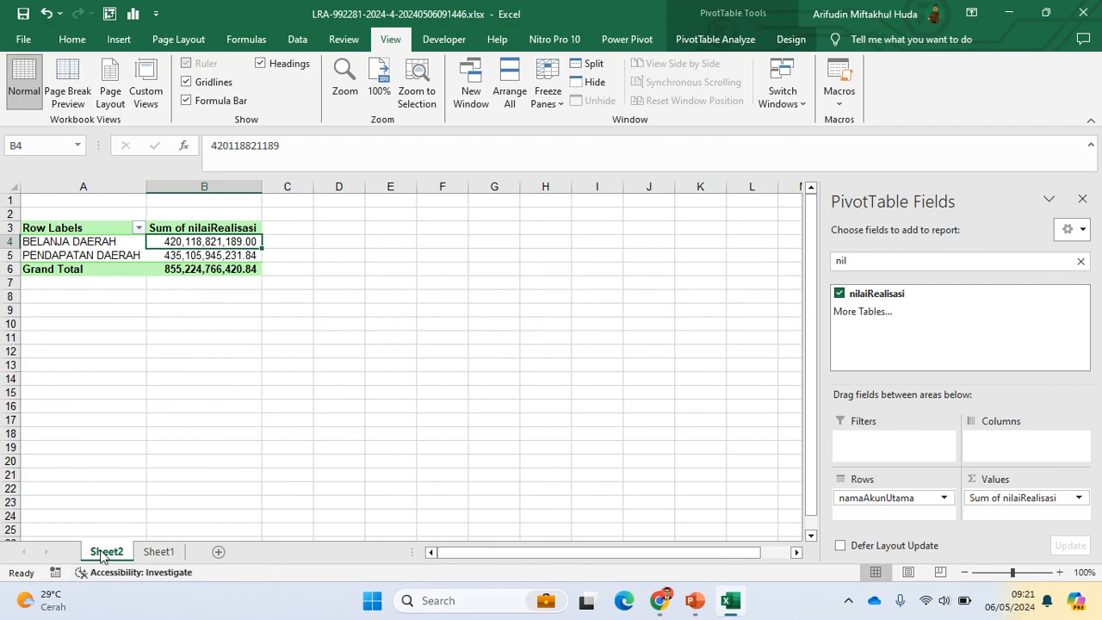
{"action": "right_click", "coordinate": [102, 554]}
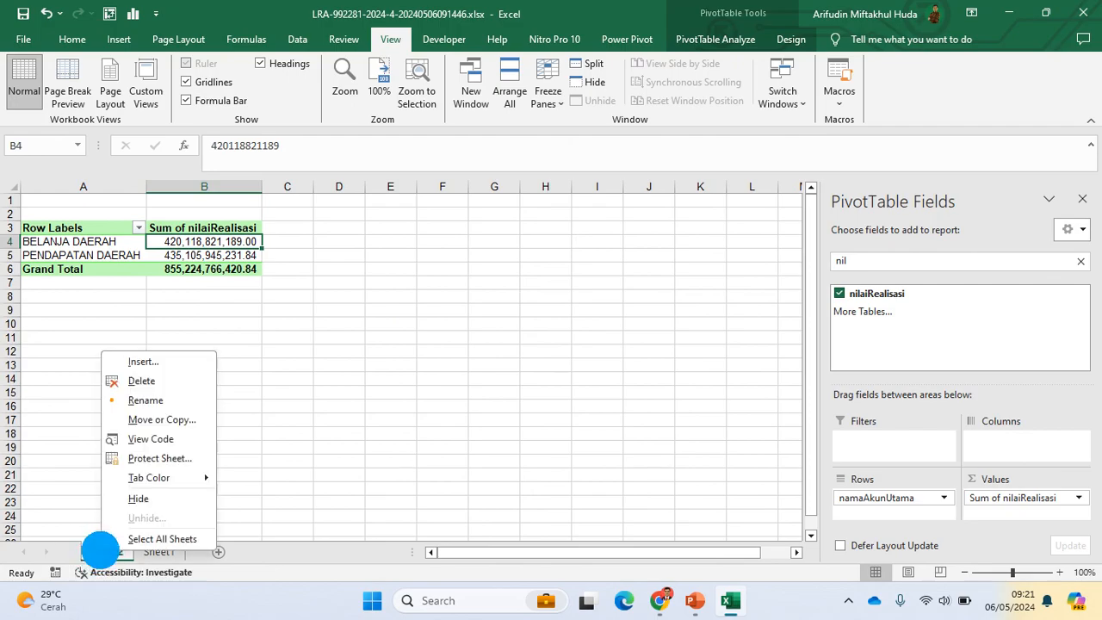
{"action": "left_click", "coordinate": [170, 380]}
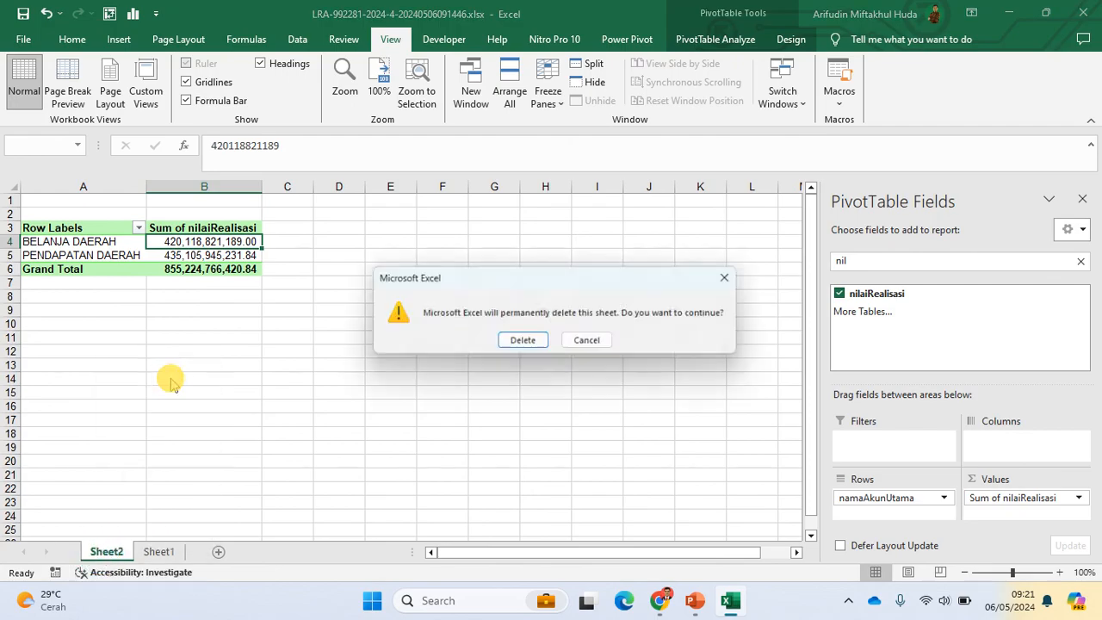
{"action": "left_click", "coordinate": [524, 343]}
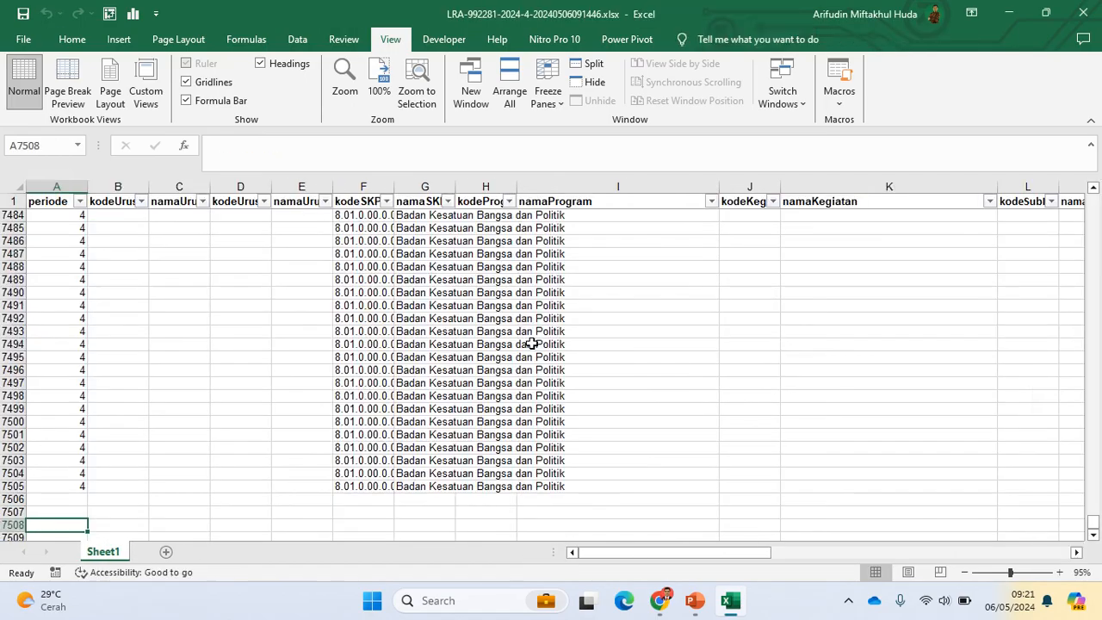
- Check the first empty row below the last Sheet1 record, and save and close the LRA workbook
{"action": "left_click", "coordinate": [363, 321]}
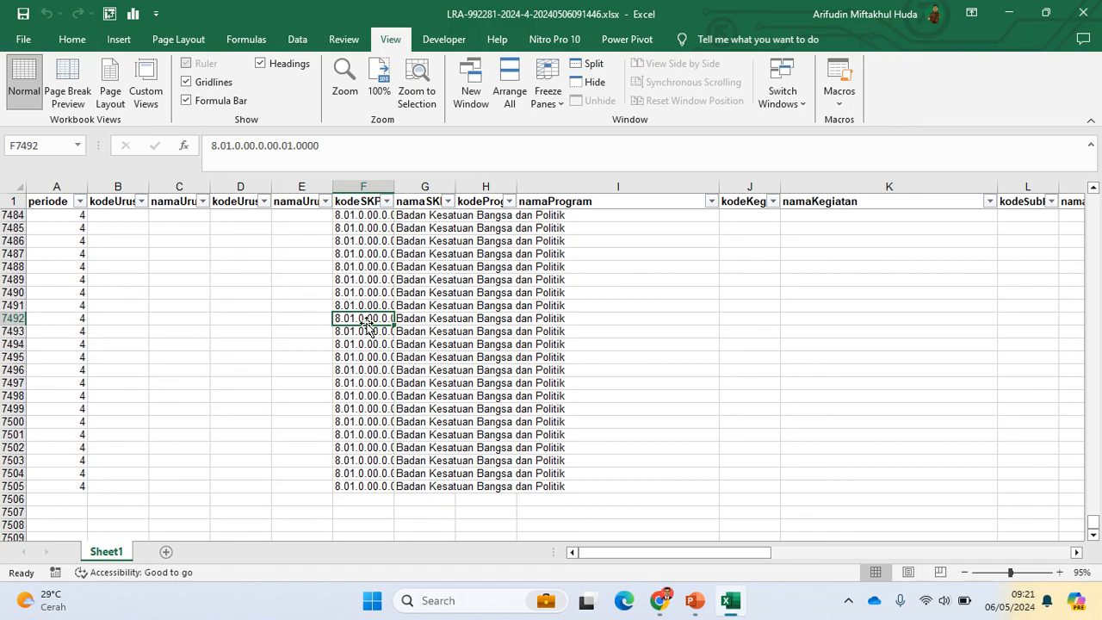
{"action": "key", "text": "ctrl+Down"}
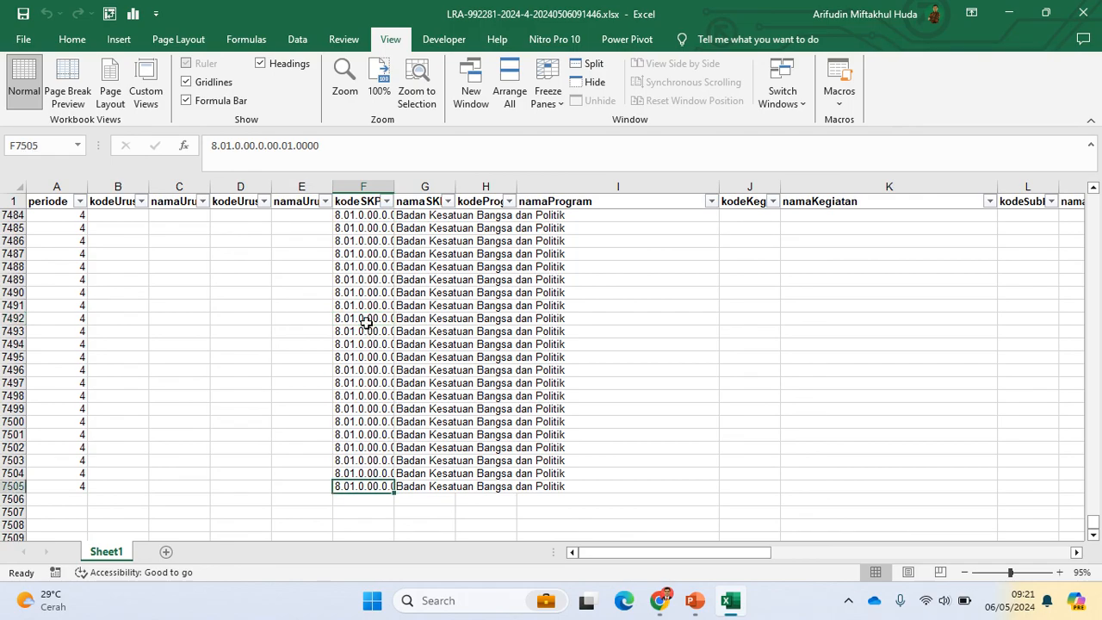
{"action": "key", "text": "Left"}
{"action": "key", "text": "Left"}
{"action": "key", "text": "Left"}
{"action": "key", "text": "Left"}
{"action": "key", "text": "Left"}
{"action": "key", "text": "Down"}
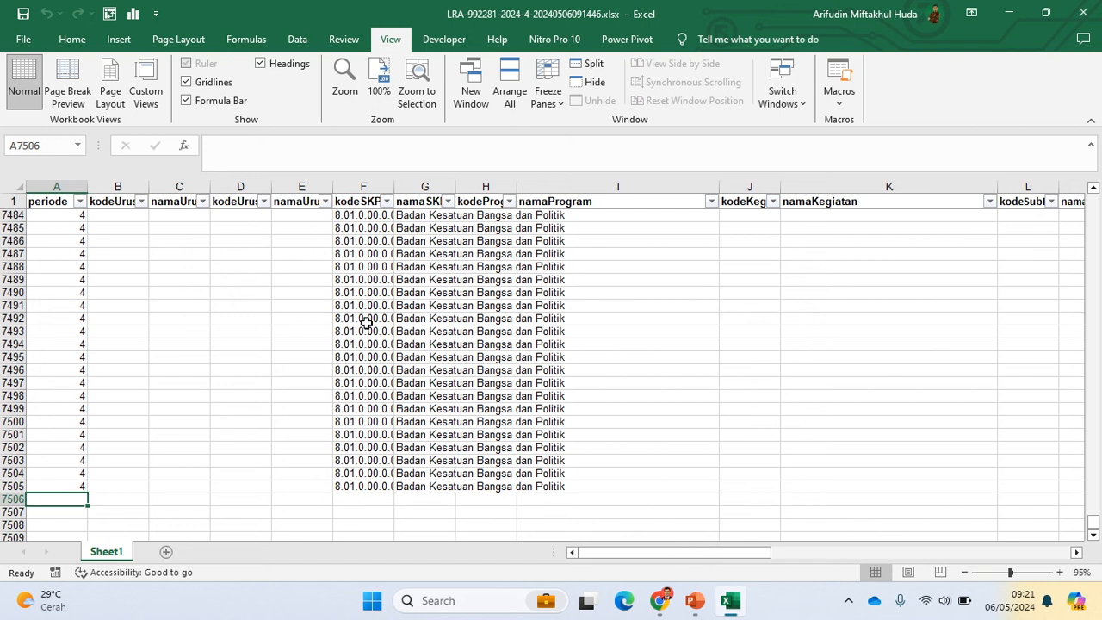
{"action": "left_click", "coordinate": [1099, 6]}
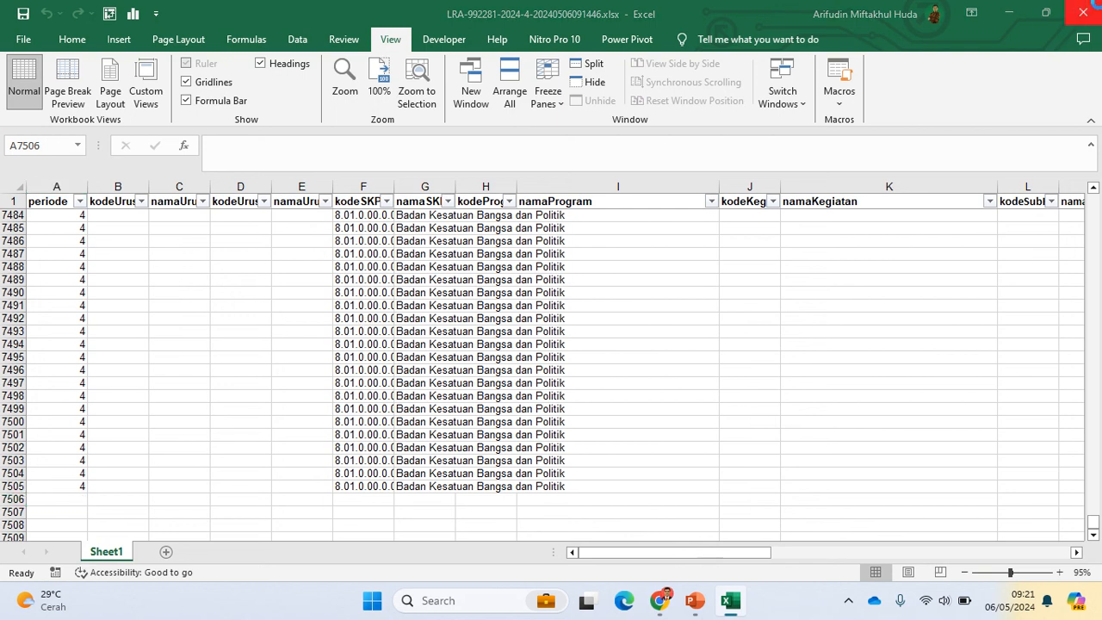
{"action": "key", "text": "Return"}
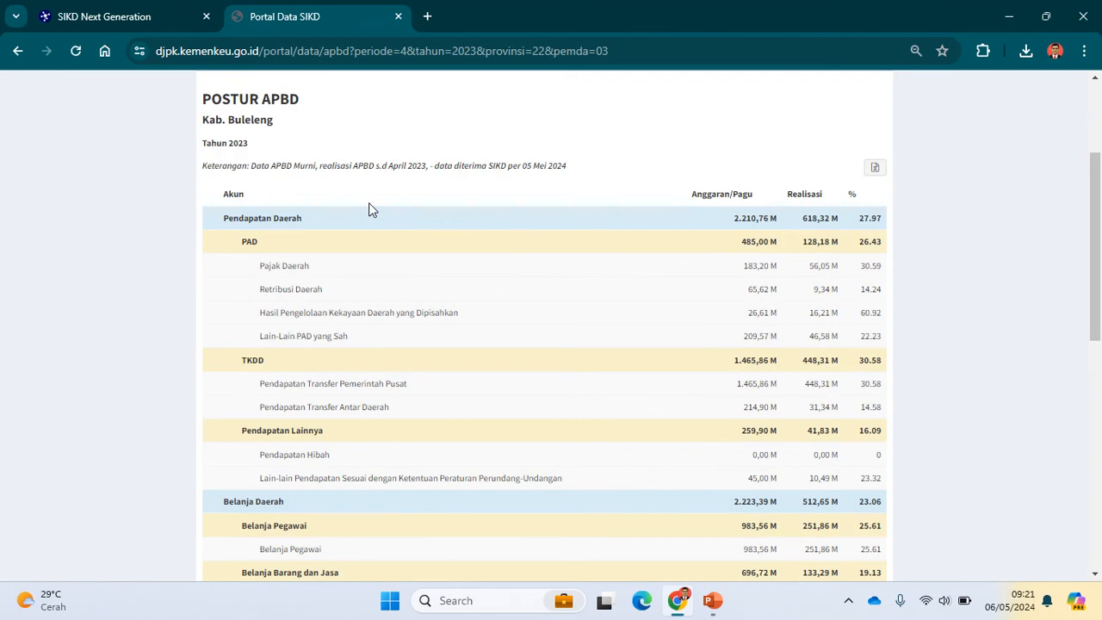
- Switch to SIKD Next Generation in the browser and open the Header Data stage of the monthly LRA upload
{"action": "left_click", "coordinate": [86, 13]}
{"action": "mouse_move", "coordinate": [320, 145]}
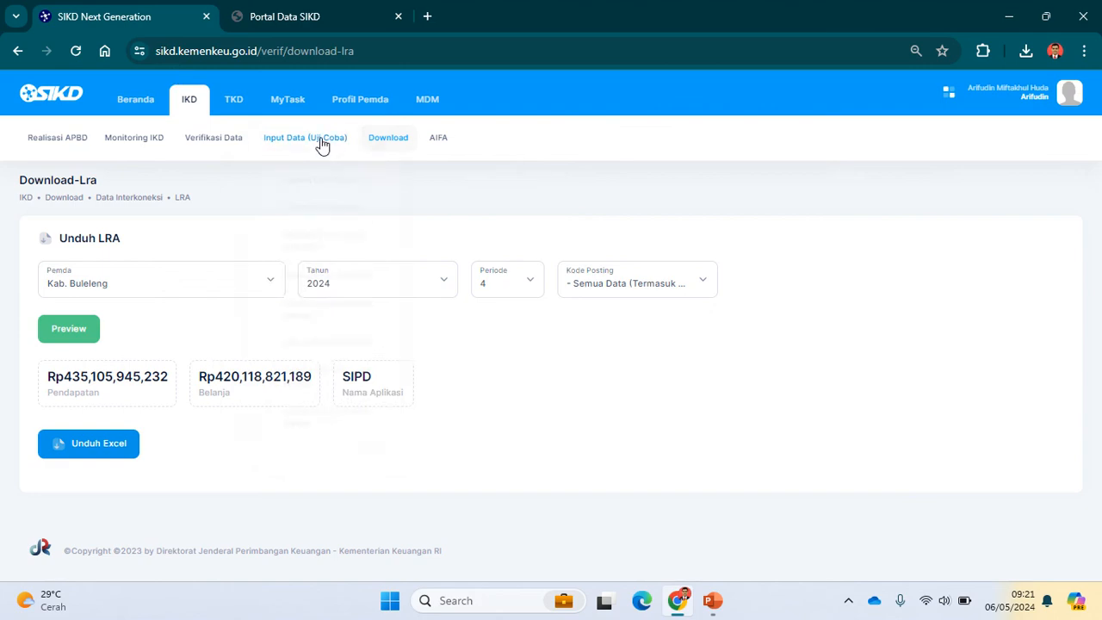
{"action": "left_click", "coordinate": [318, 202]}
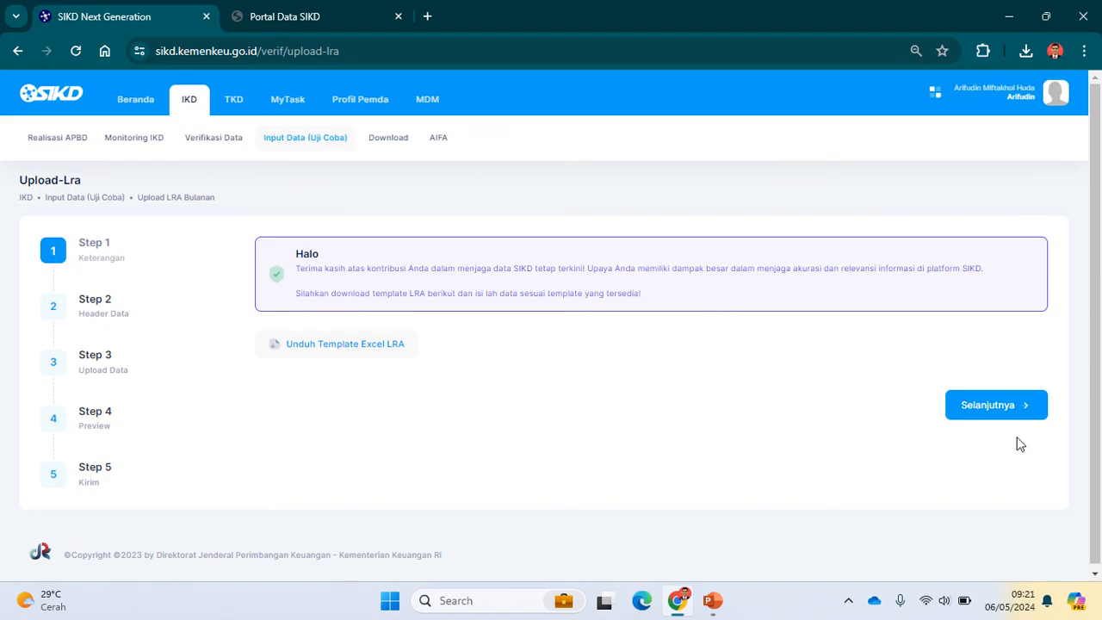
{"action": "left_click", "coordinate": [995, 406]}
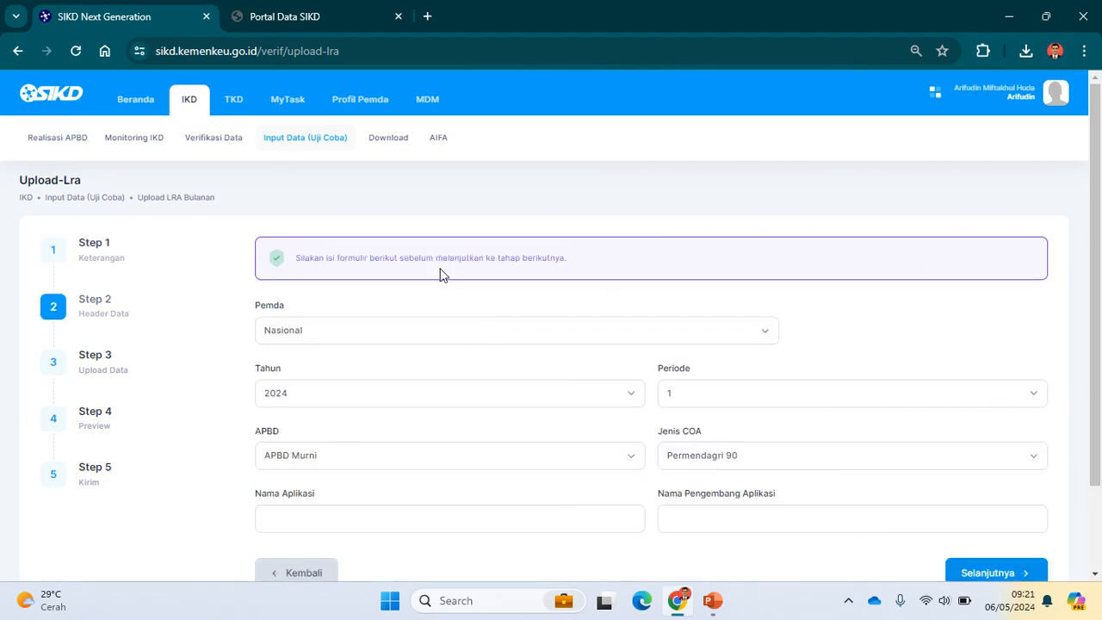
- Set Pemda to Kab. Buleleng and Periode to 4, and review the APBD options, keeping APBD Murni
{"action": "scroll", "coordinate": [474, 337], "scroll_direction": "down", "scroll_amount": 1}
{"action": "type", "text": "bulel"}
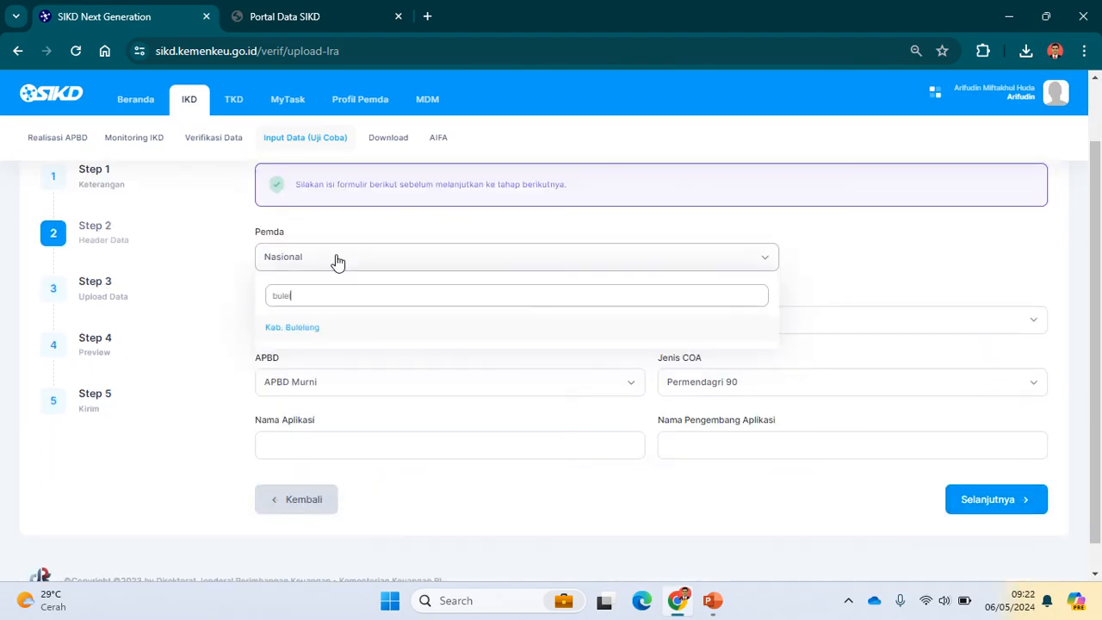
{"action": "key", "text": "Return"}
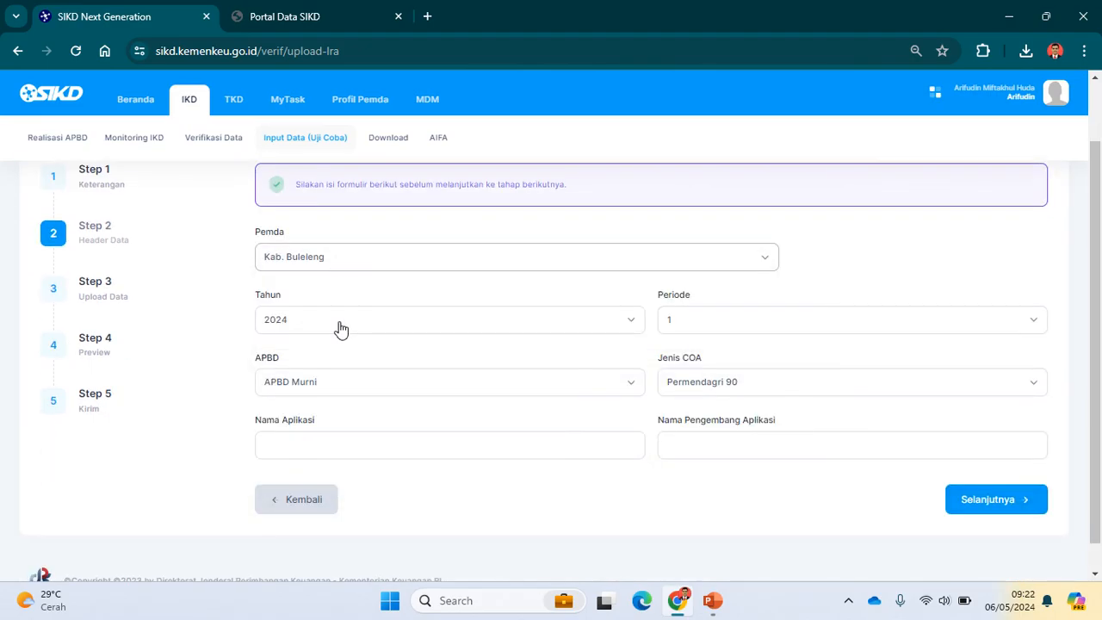
{"action": "left_click", "coordinate": [738, 324]}
{"action": "left_click", "coordinate": [681, 431]}
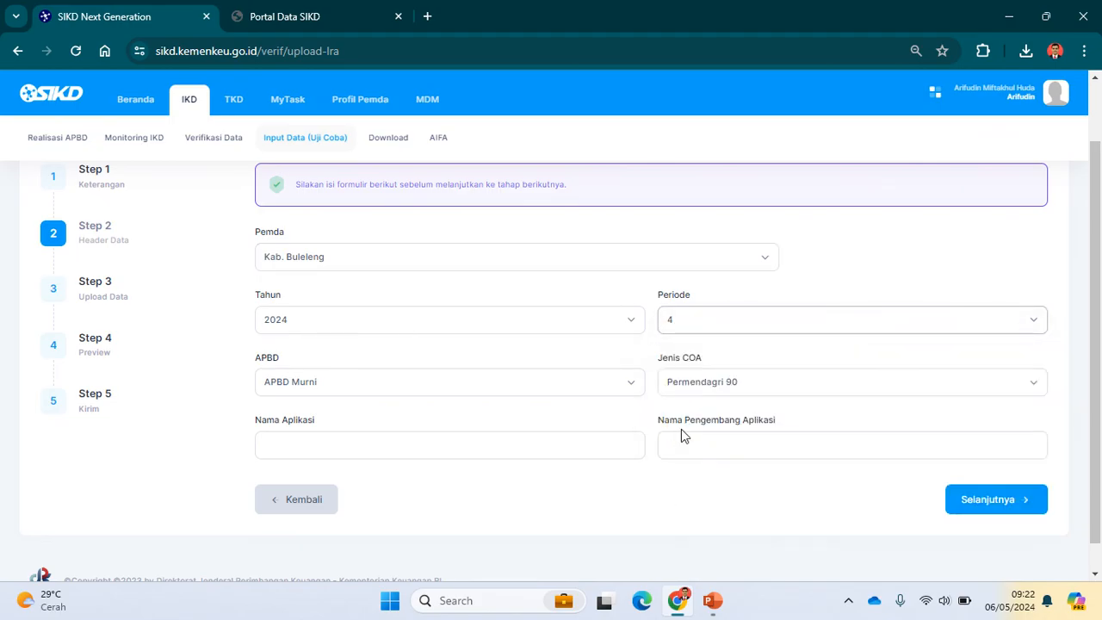
{"action": "scroll", "coordinate": [365, 385], "scroll_direction": "up", "scroll_amount": 1}
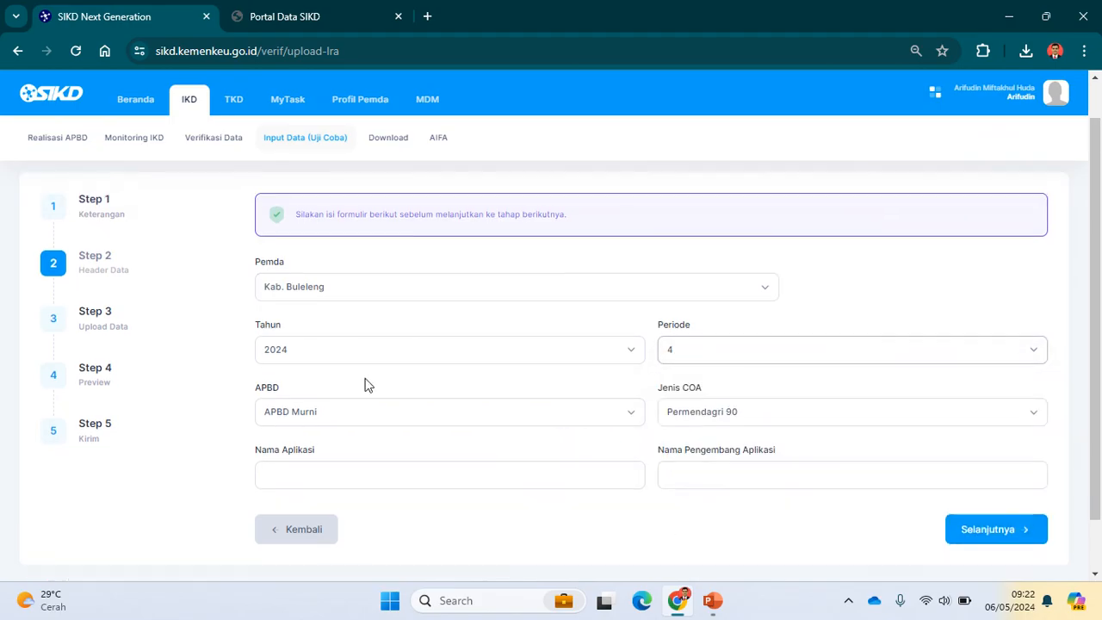
{"action": "left_click", "coordinate": [304, 415]}
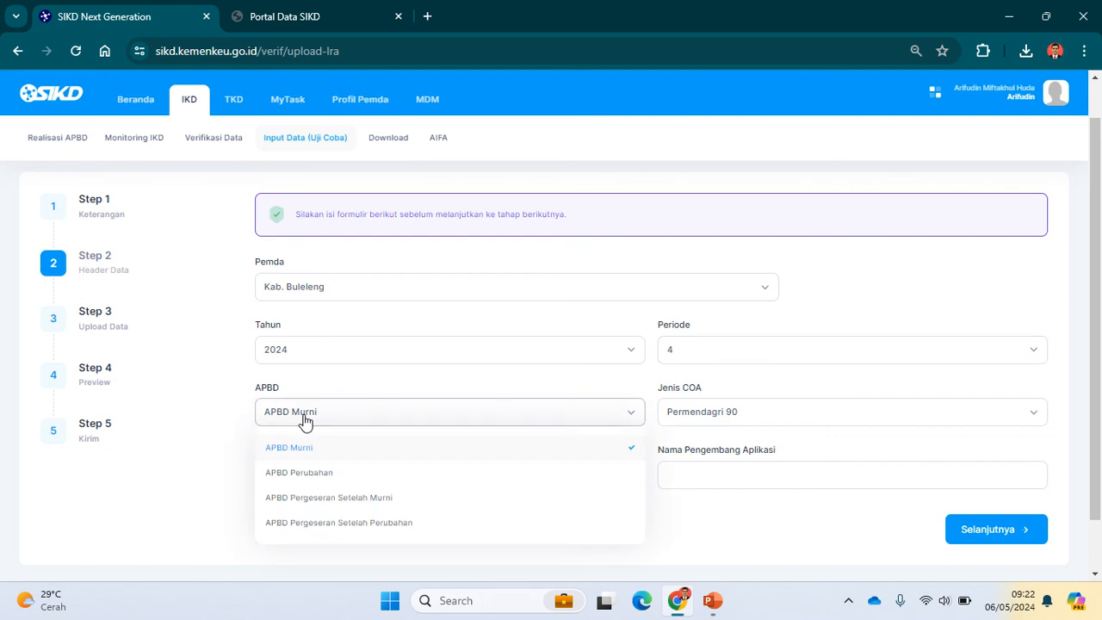
{"action": "left_click", "coordinate": [373, 376]}
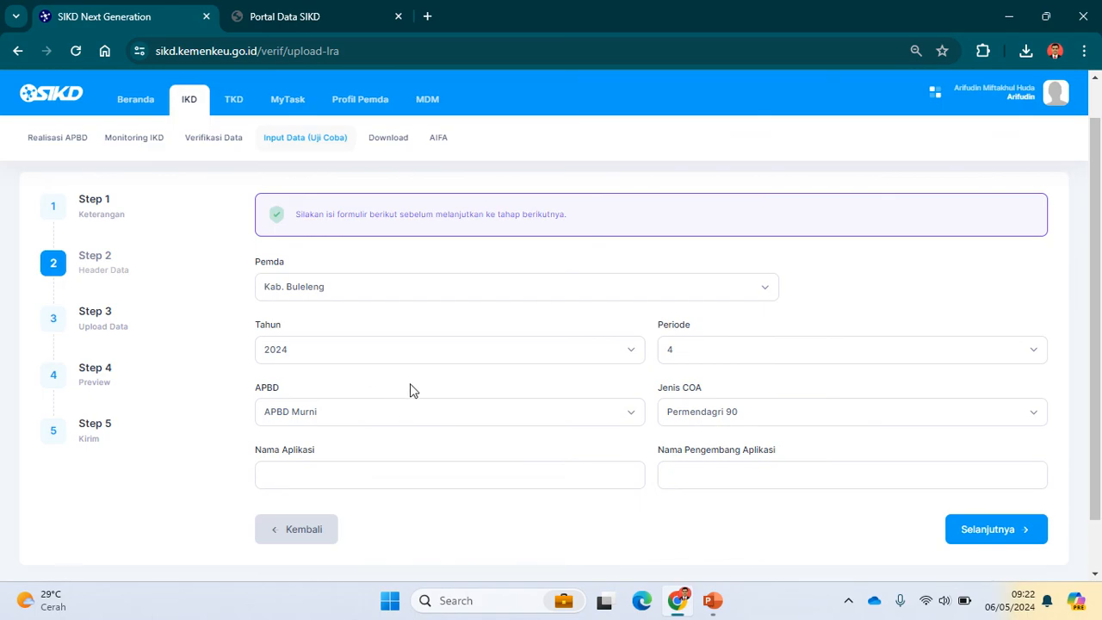
- Enter Uji Coba as both the application name and the application developer name, and continue to the Upload Data stage
{"action": "left_click", "coordinate": [321, 472]}
{"action": "type", "text": "U"}
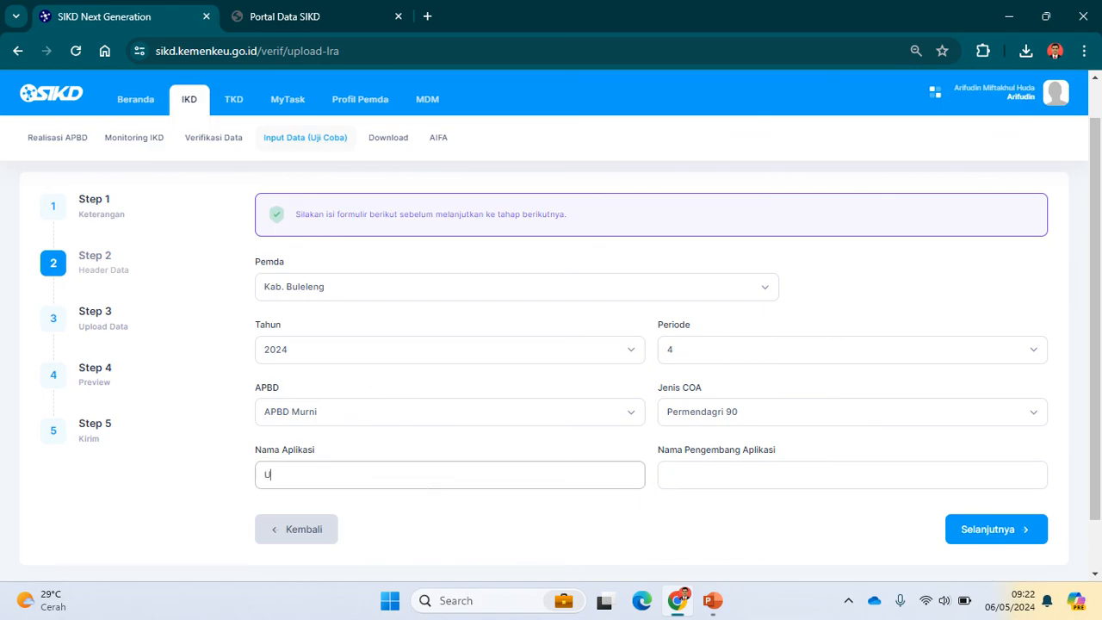
{"action": "type", "text": "ji Coba"}
{"action": "key", "text": "Tab"}
{"action": "type", "text": "U"}
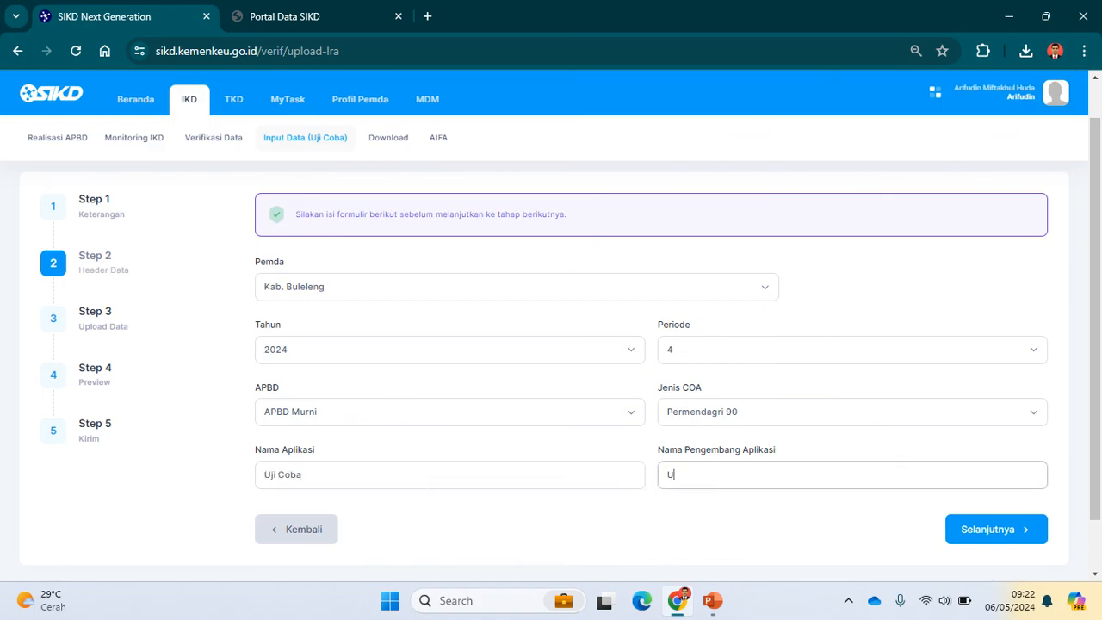
{"action": "type", "text": "ji Coba"}
{"action": "left_click", "coordinate": [315, 475]}
{"action": "key", "text": "ctrl+shift+Left"}
{"action": "key", "text": "ctrl+shift+Left"}
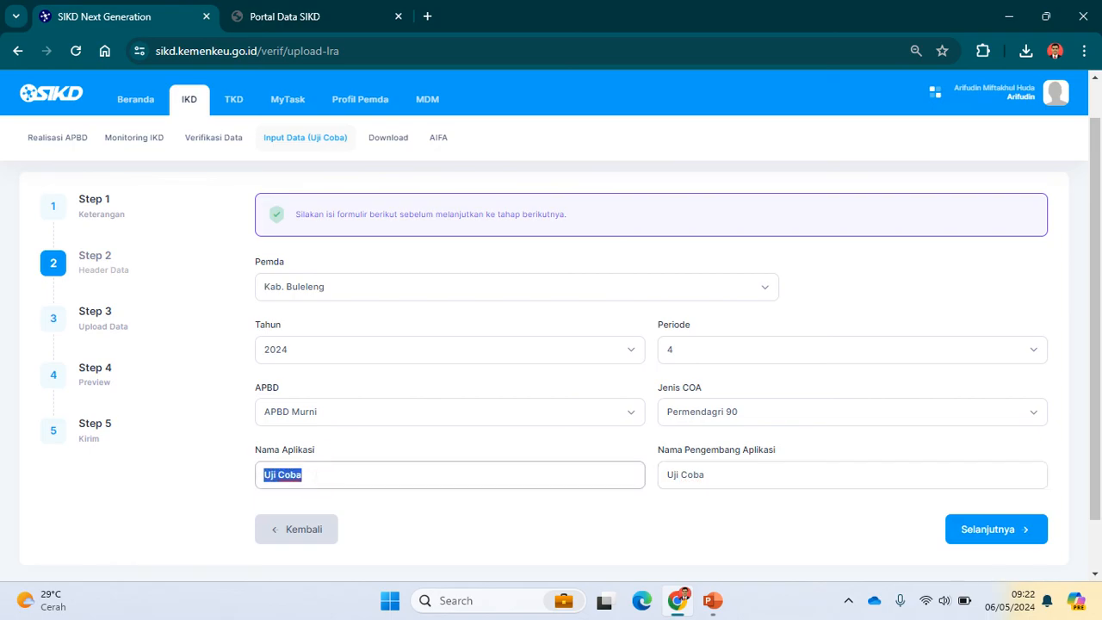
{"action": "left_click", "coordinate": [1003, 528]}
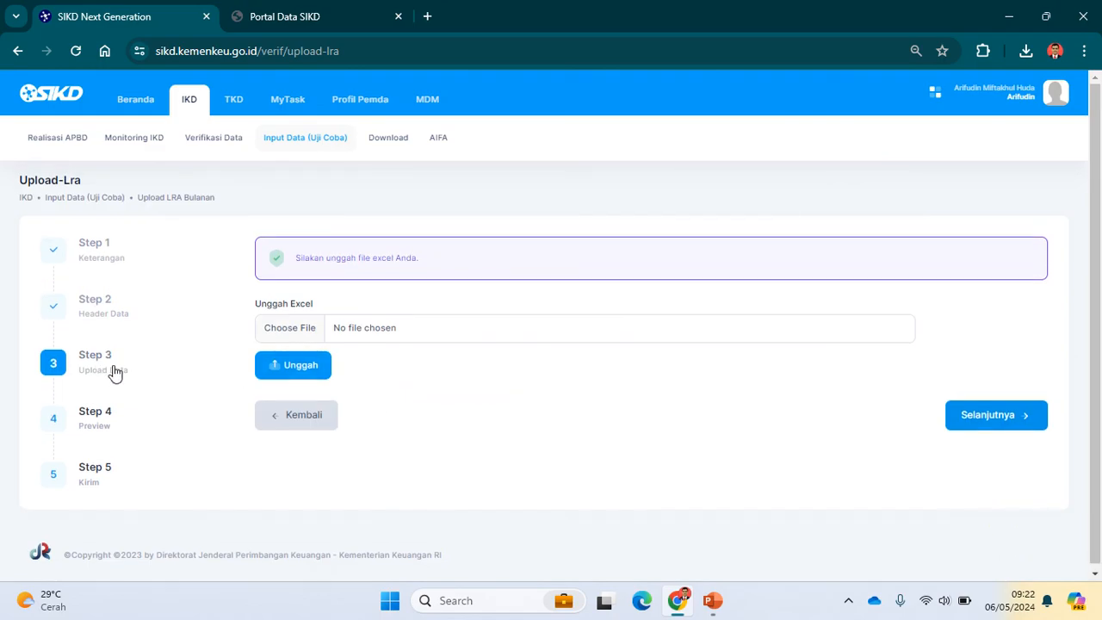
{"action": "left_click", "coordinate": [300, 368]}
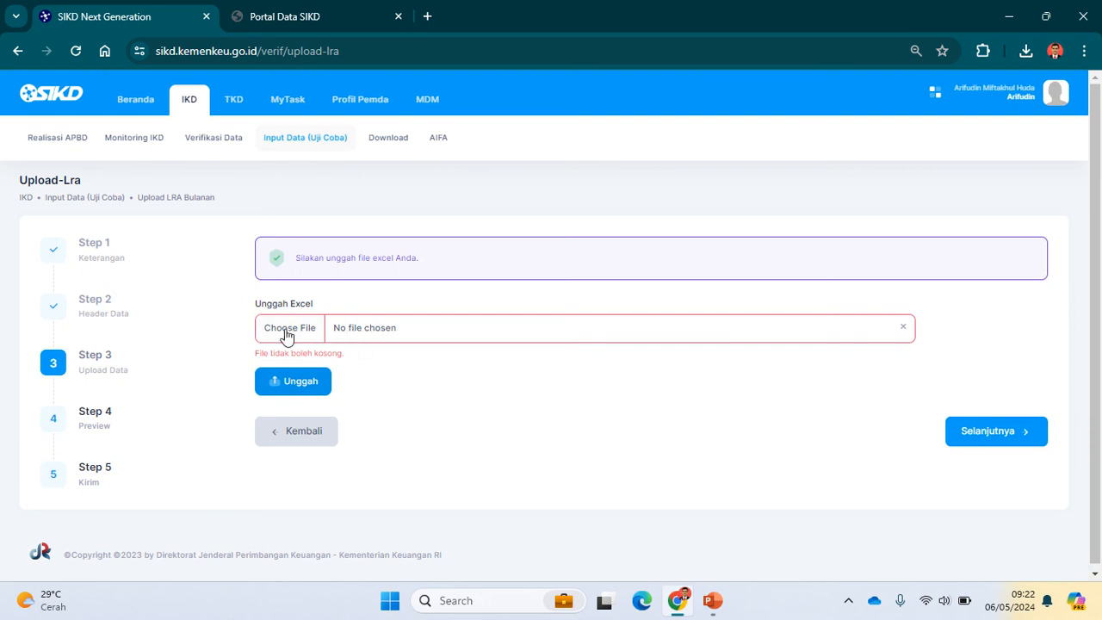
{"action": "left_click", "coordinate": [342, 334]}
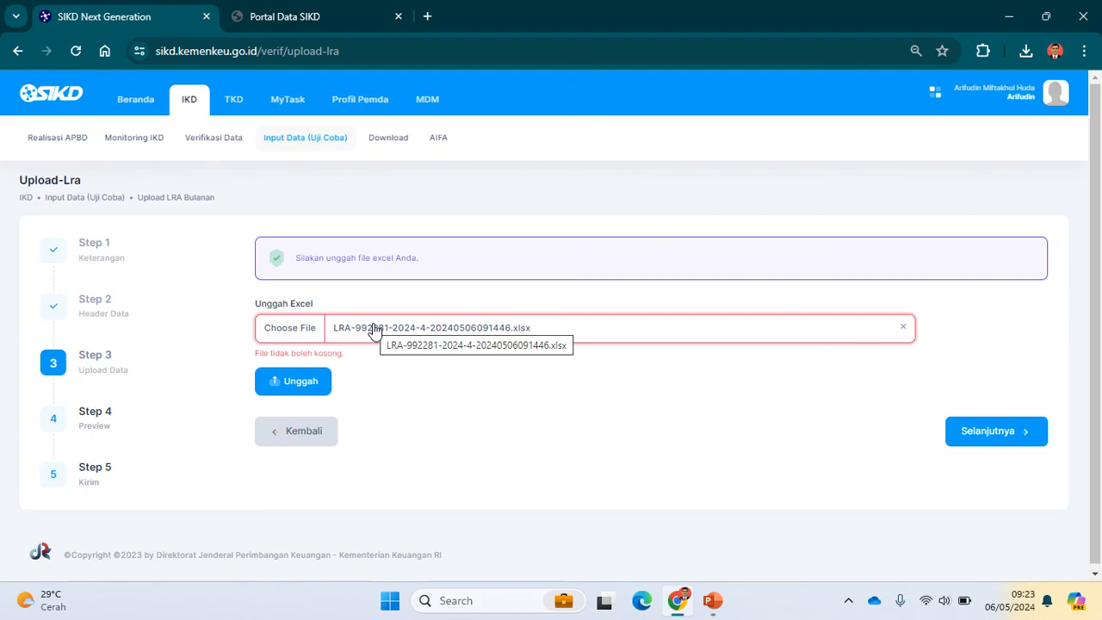
- Upload the chosen LRA Excel file and continue to the Preview stage to check its account codes, names and realisation values
{"action": "left_click", "coordinate": [289, 385]}
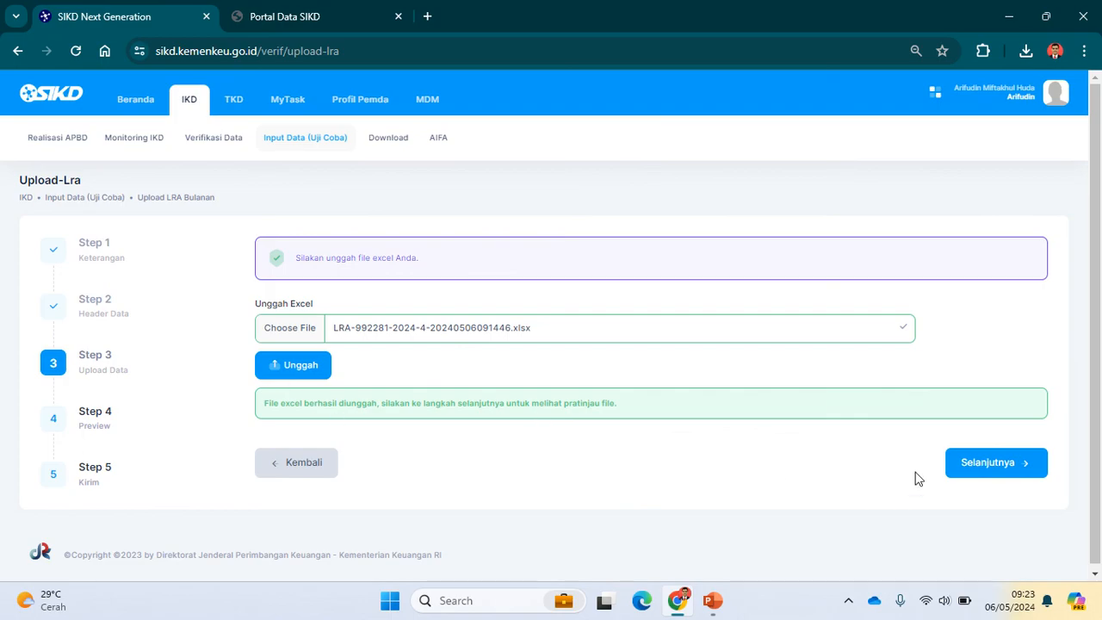
{"action": "left_click", "coordinate": [974, 466]}
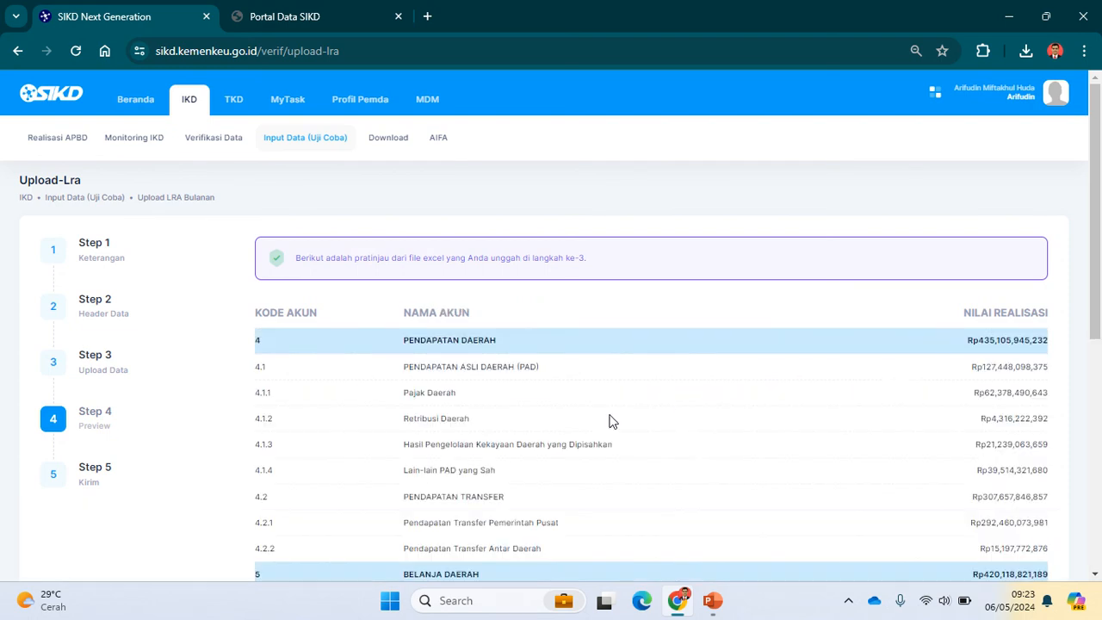
{"action": "scroll", "coordinate": [659, 441], "scroll_direction": "down", "scroll_amount": 2}
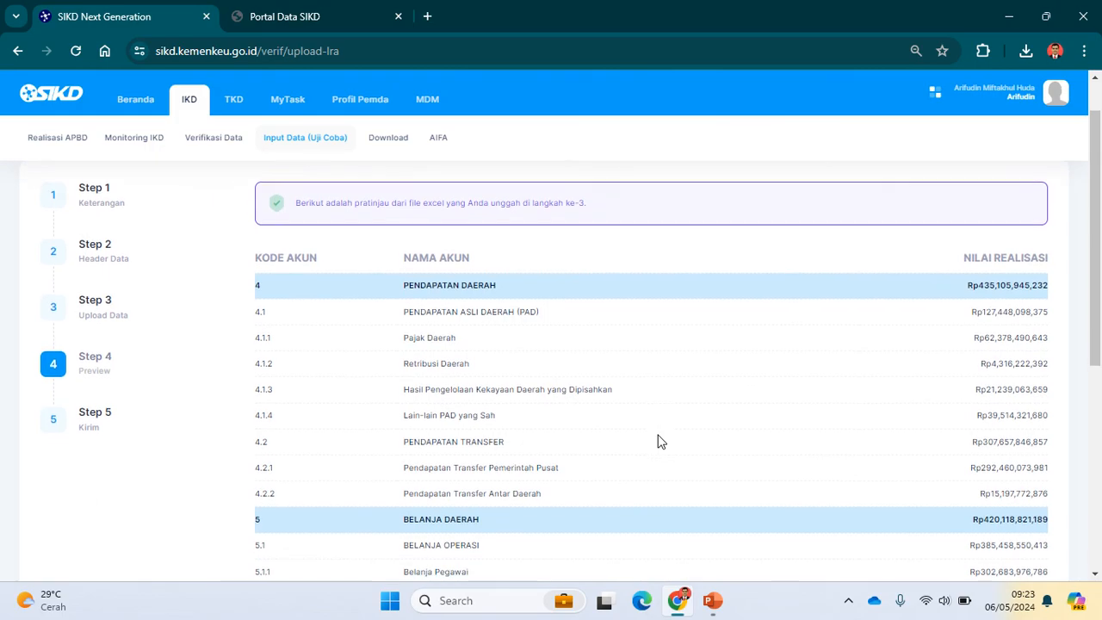
{"action": "scroll", "coordinate": [659, 441], "scroll_direction": "down", "scroll_amount": 1}
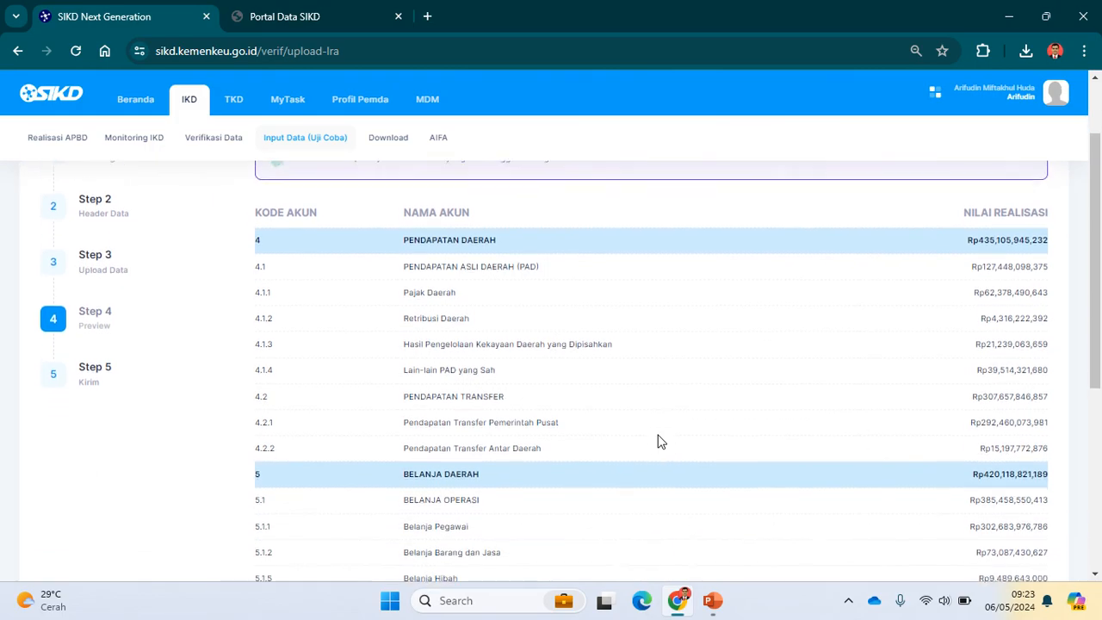
{"action": "scroll", "coordinate": [660, 441], "scroll_direction": "up", "scroll_amount": 1}
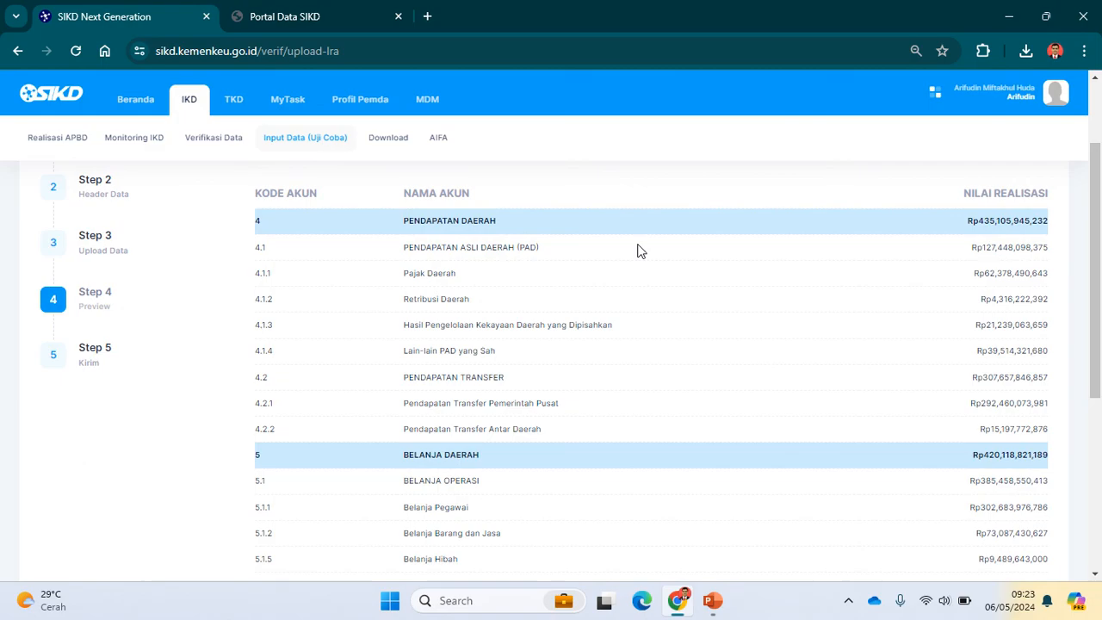
- Compare the previewed realisation values with Kab. Buleleng's April 2023 Postur APBD on Portal Data SIKD, and return to the upload preview
{"action": "left_click", "coordinate": [280, 15]}
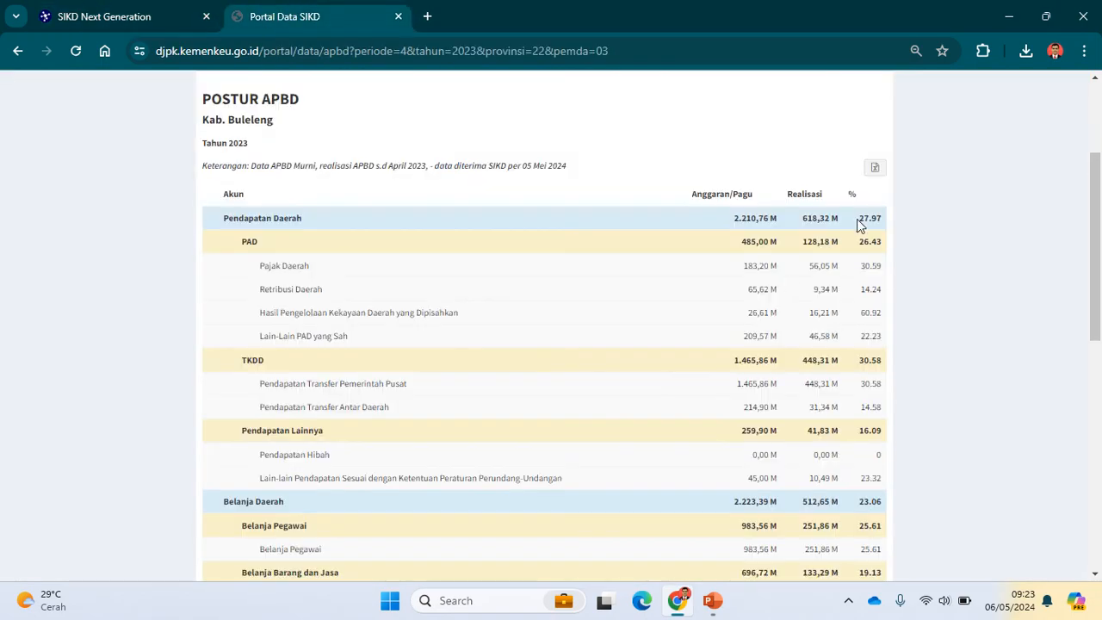
{"action": "left_click", "coordinate": [113, 15]}
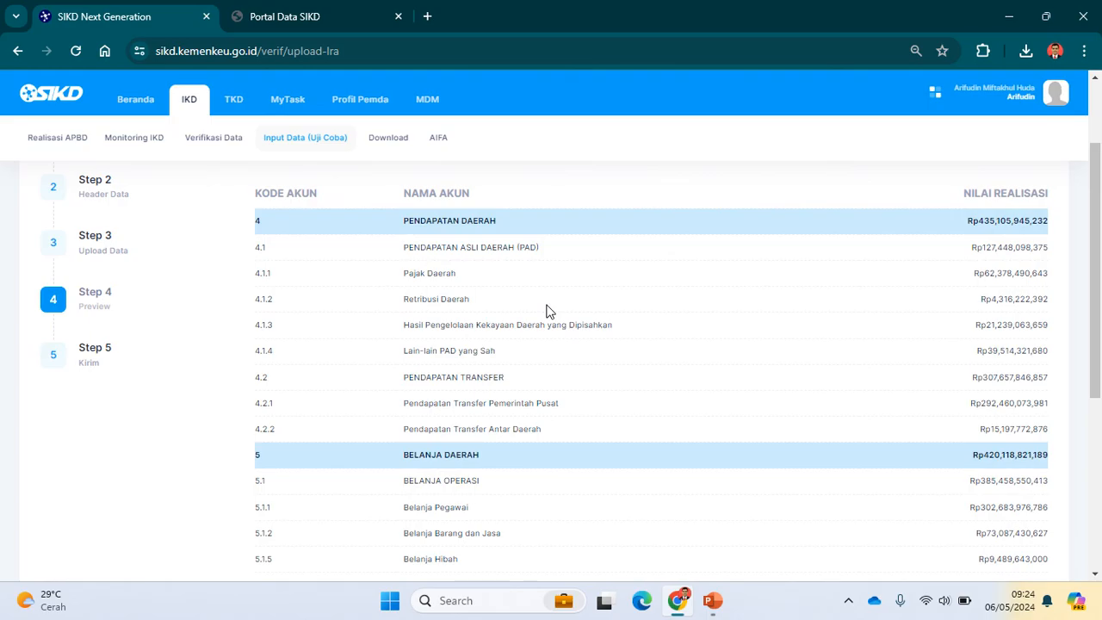
{"action": "scroll", "coordinate": [546, 310], "scroll_direction": "up", "scroll_amount": 2}
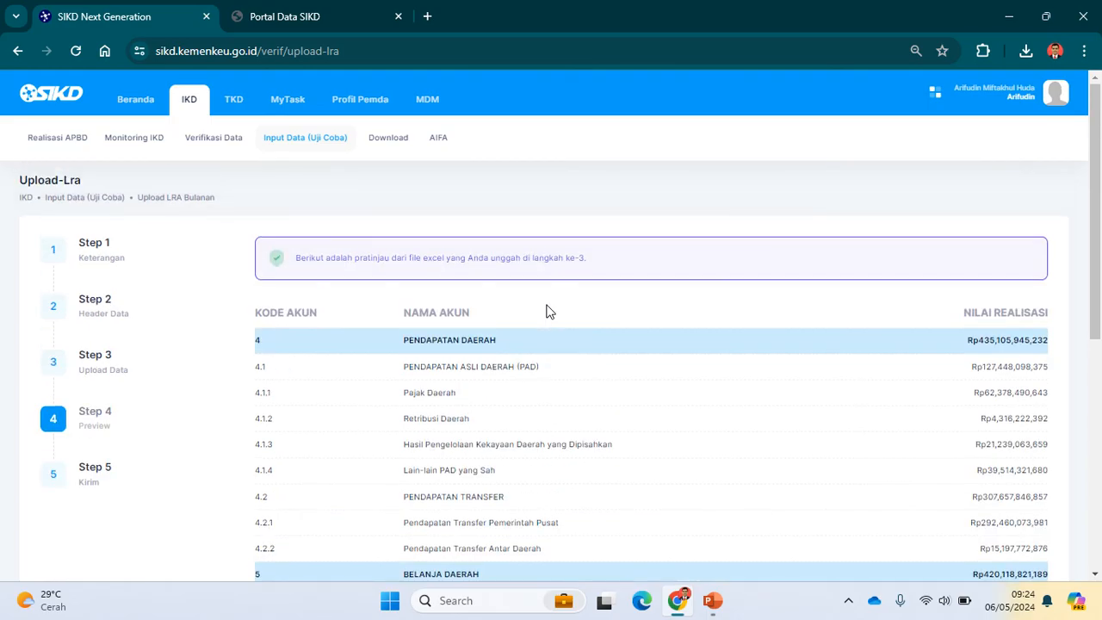
{"action": "scroll", "coordinate": [691, 386], "scroll_direction": "down", "scroll_amount": 5}
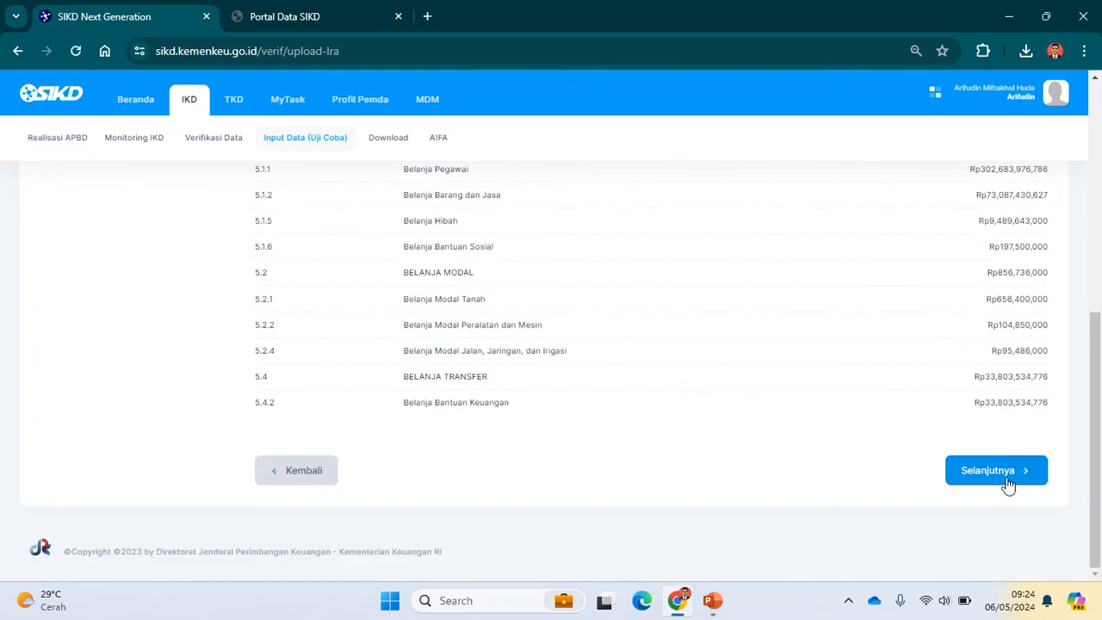
- Continue from the preview to the Kirim stage and submit the monthly LRA data
{"action": "left_click", "coordinate": [999, 473]}
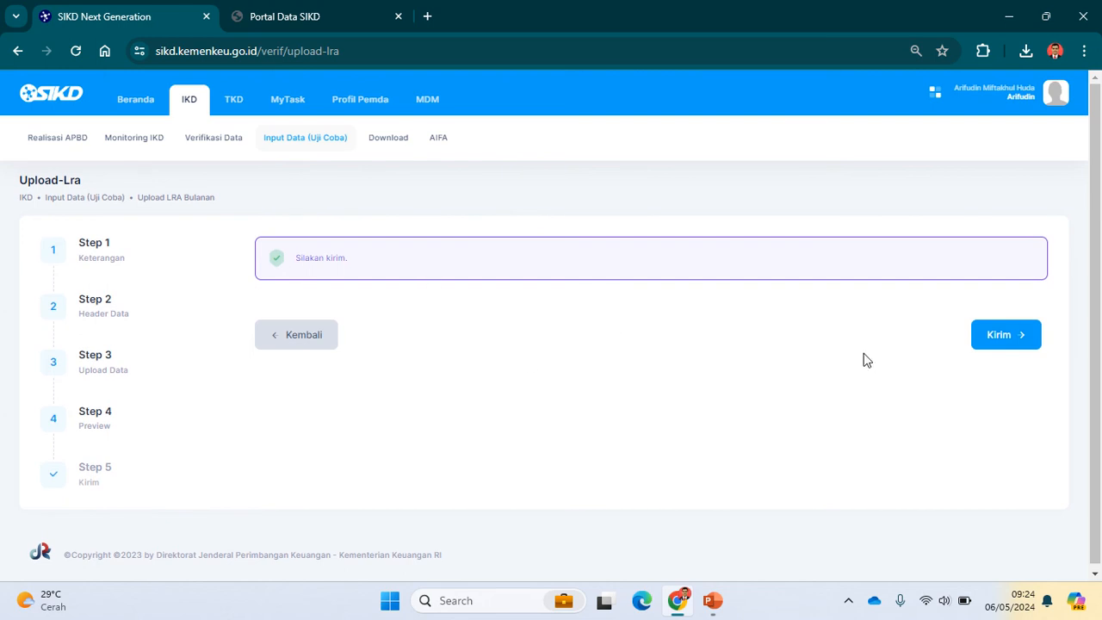
{"action": "left_click", "coordinate": [1009, 337]}
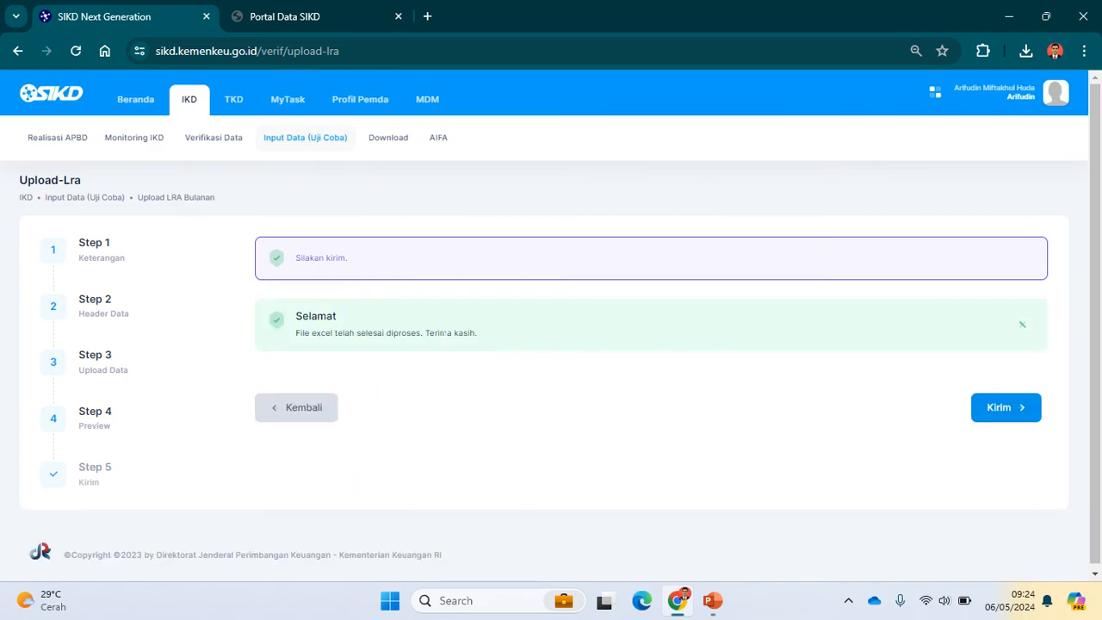
{"action": "scroll", "coordinate": [656, 399], "scroll_direction": "down", "scroll_amount": 1}
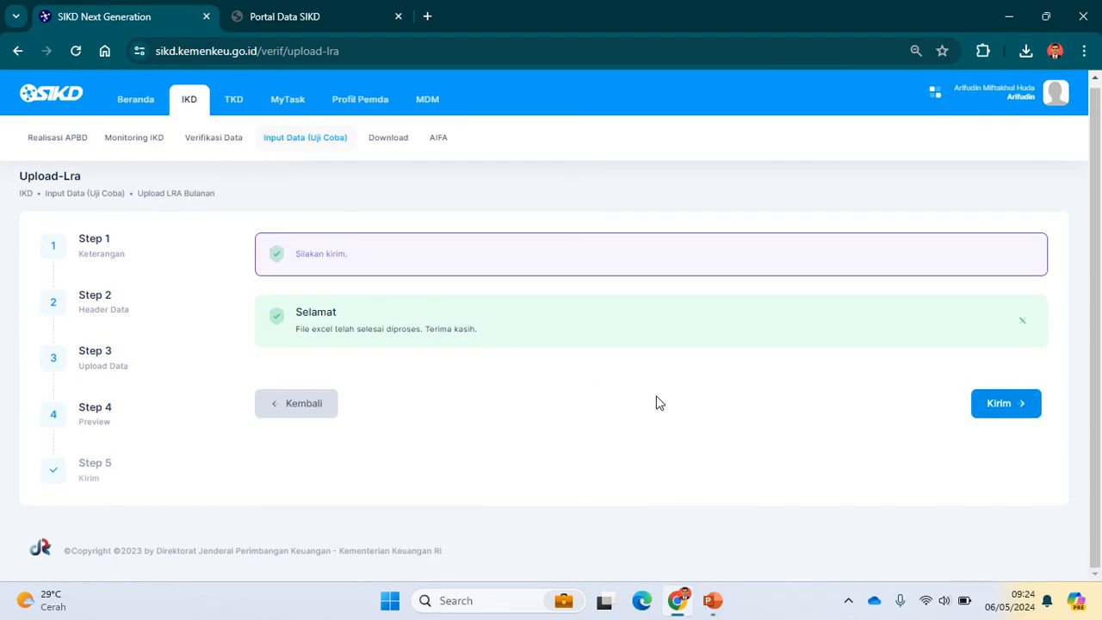